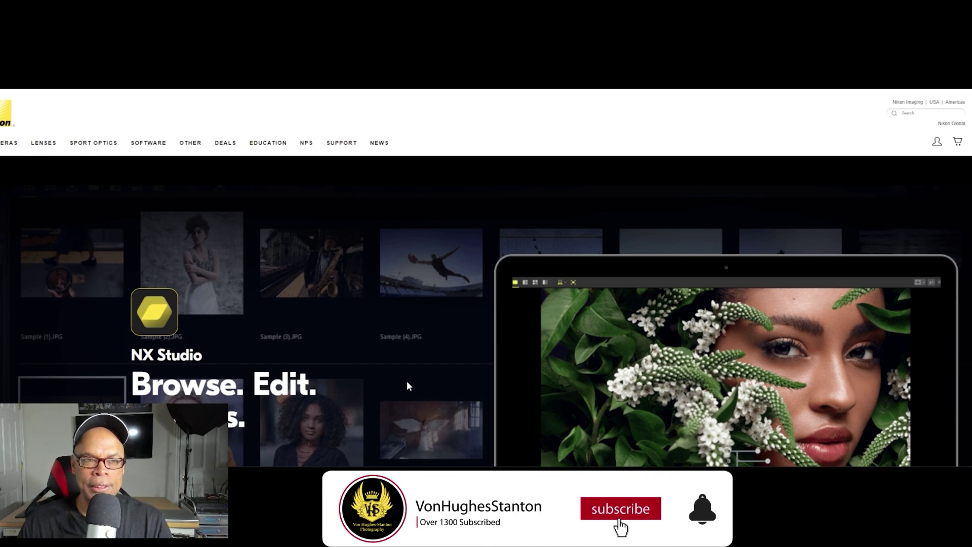
# Step: Read the NX Studio product page's opening banner and the "One program does it all" overview on the Nikon USA site
pyautogui.scroll(-2, 407, 385)
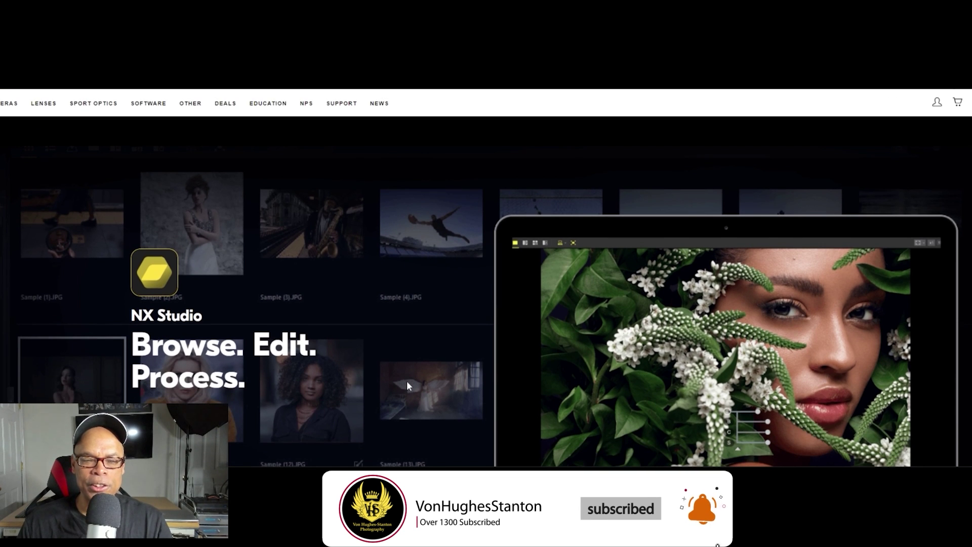
pyautogui.scroll(-4, 408, 385)
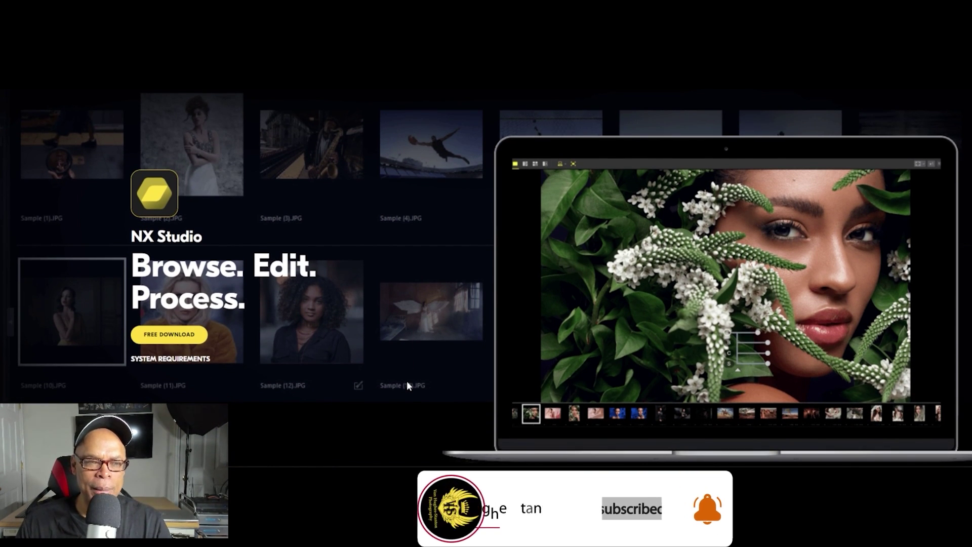
pyautogui.scroll(-4, 407, 385)
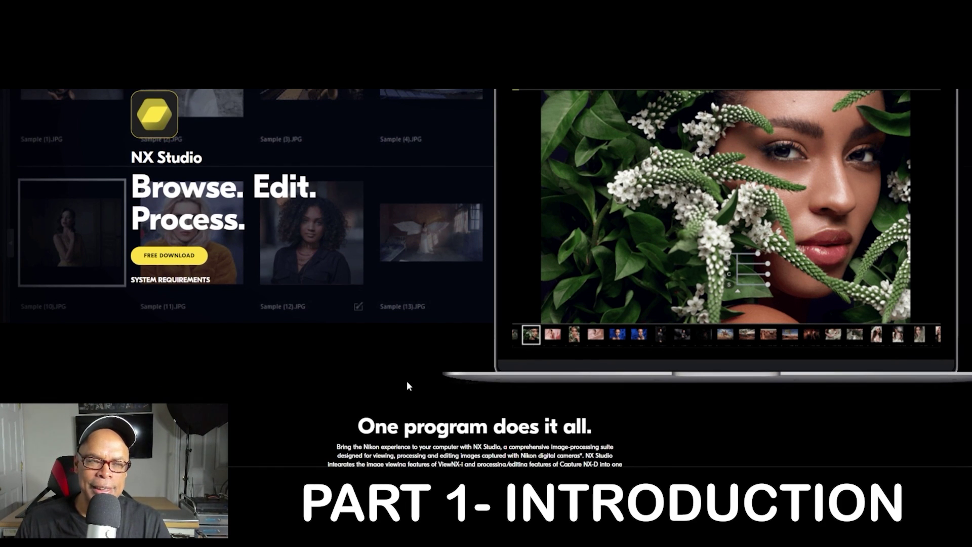
pyautogui.scroll(-4, 406, 382)
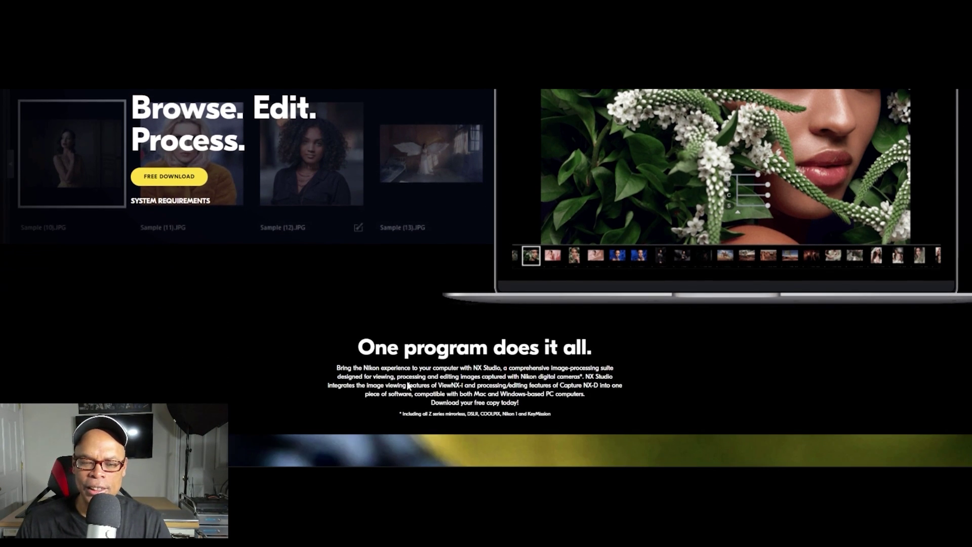
pyautogui.scroll(2, 408, 386)
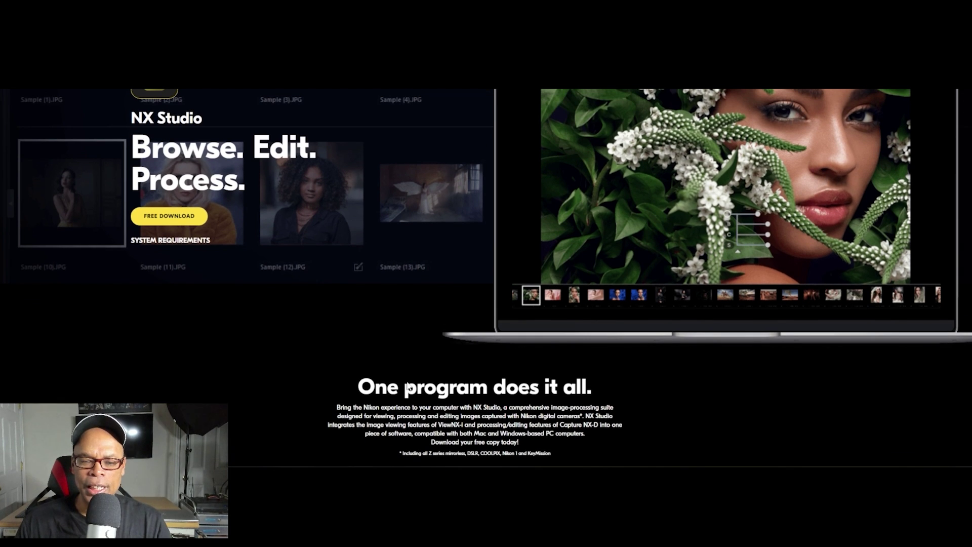
pyautogui.scroll(-2, 407, 387)
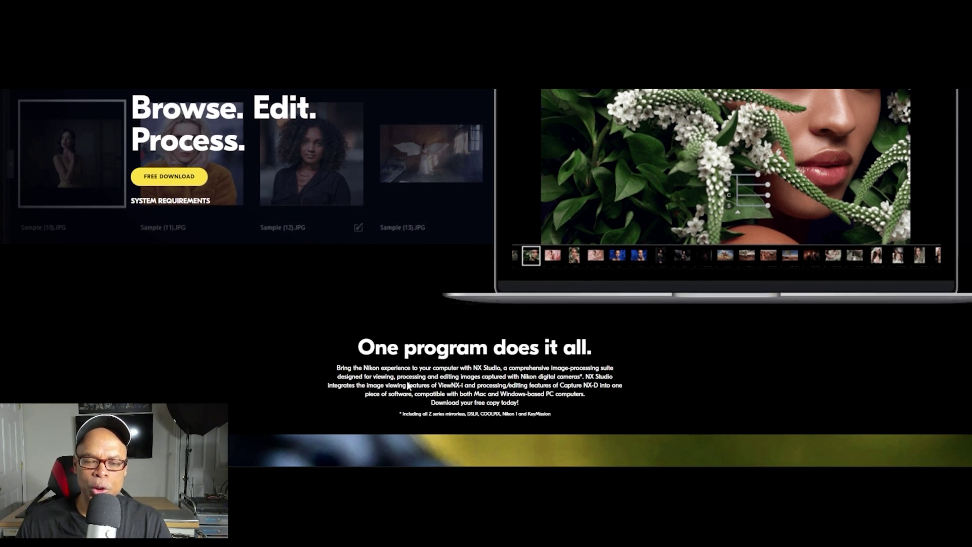
pyautogui.scroll(-2, 408, 386)
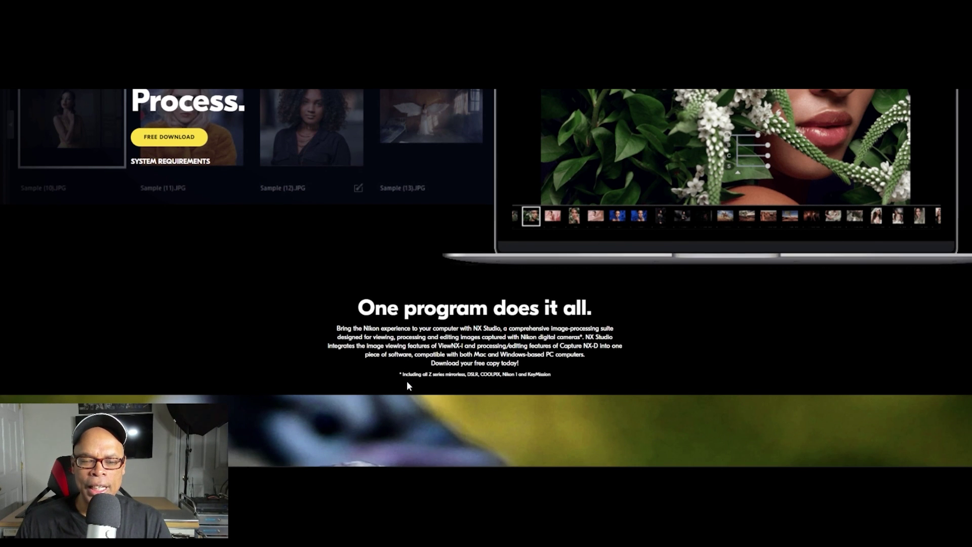
pyautogui.scroll(-2, 407, 383)
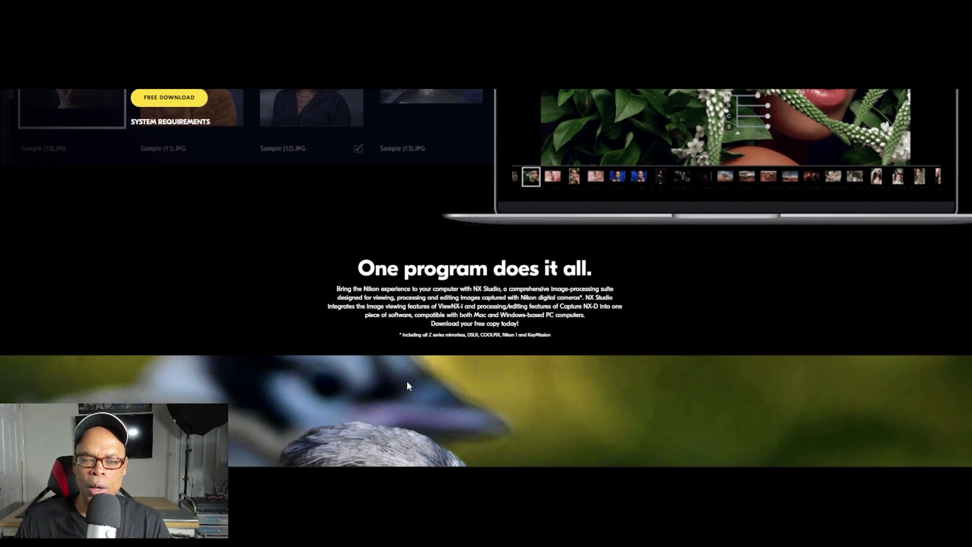
pyautogui.scroll(-2, 408, 385)
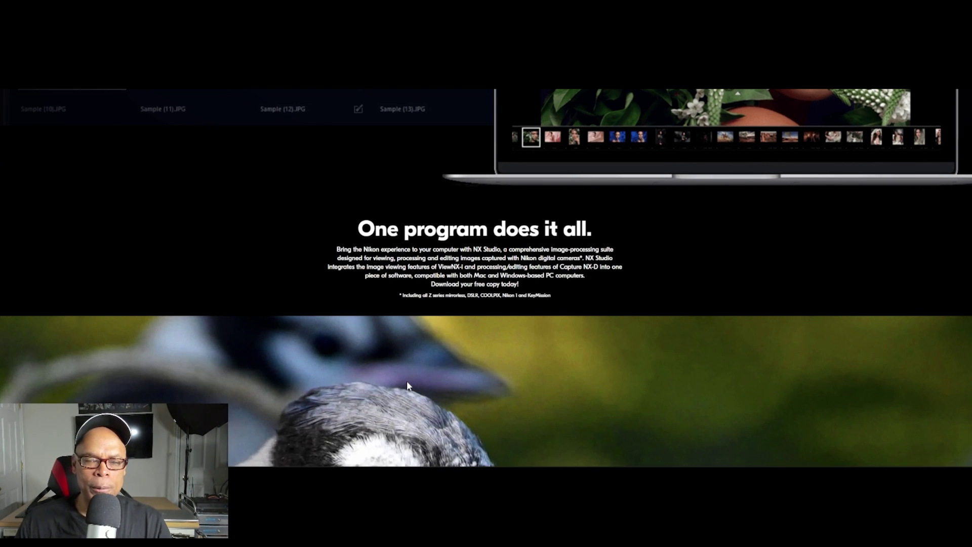
pyautogui.scroll(-2, 408, 386)
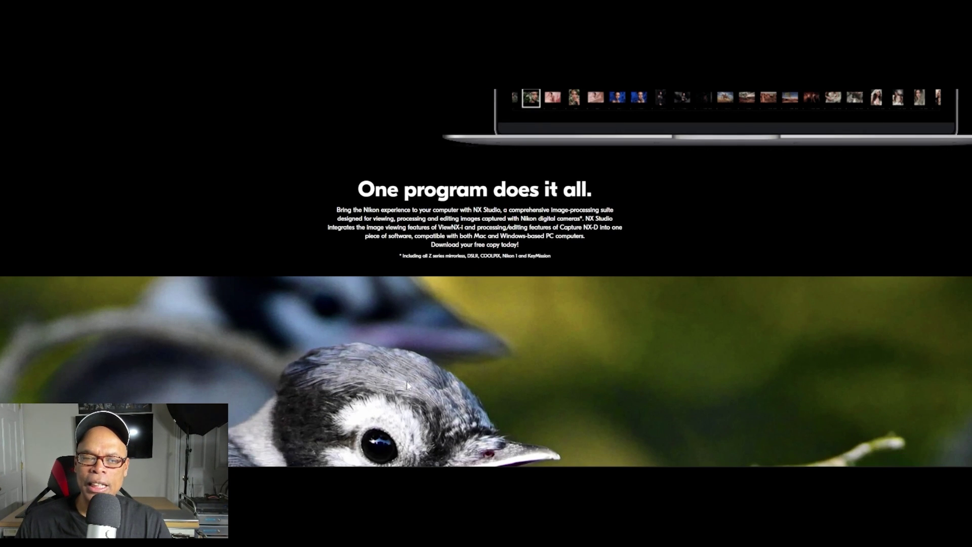
pyautogui.scroll(-2, 408, 386)
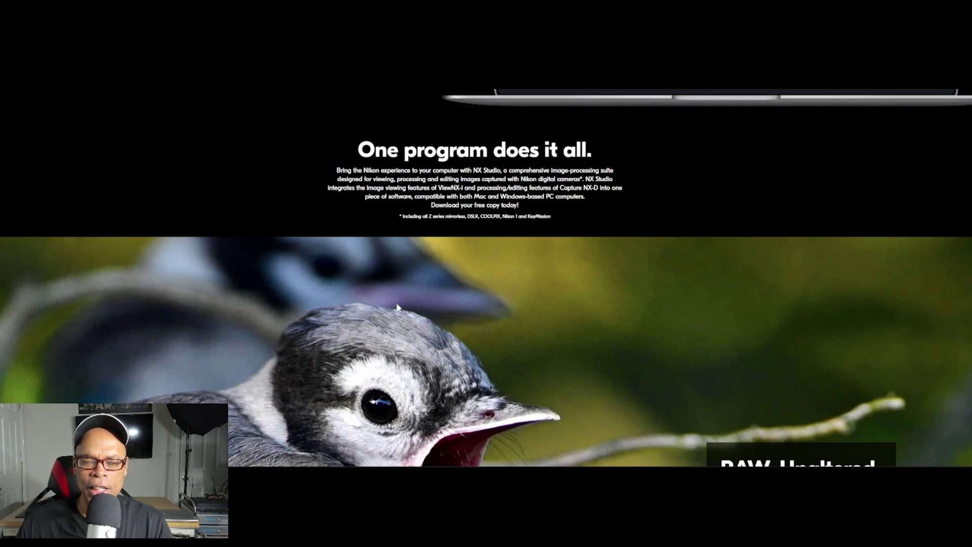
# Step: Read the "RAW. Unaltered." section about NX Studio's handling of .NEF and .NRW files and its editing options
pyautogui.scroll(-3, 397, 307)
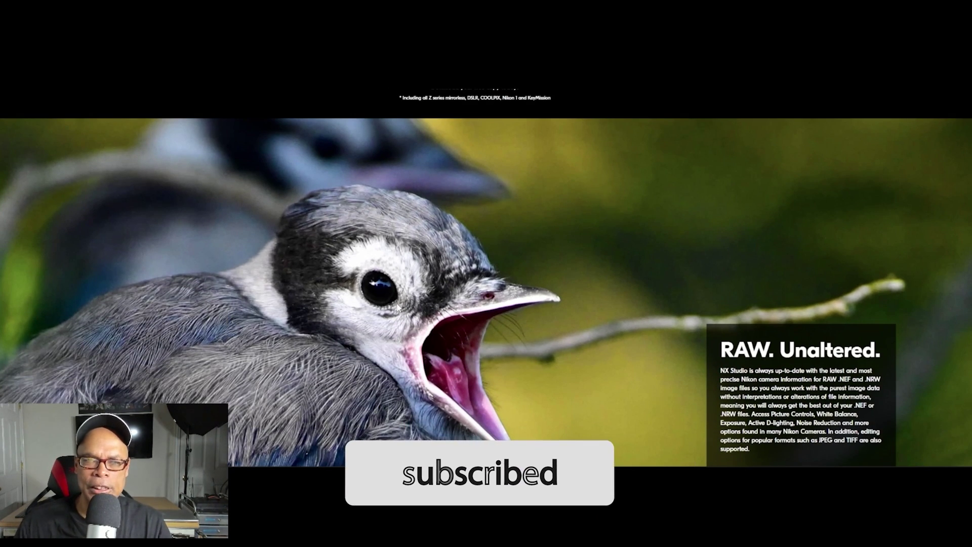
pyautogui.scroll(-1, 397, 307)
pyautogui.scroll(-1, 396, 307)
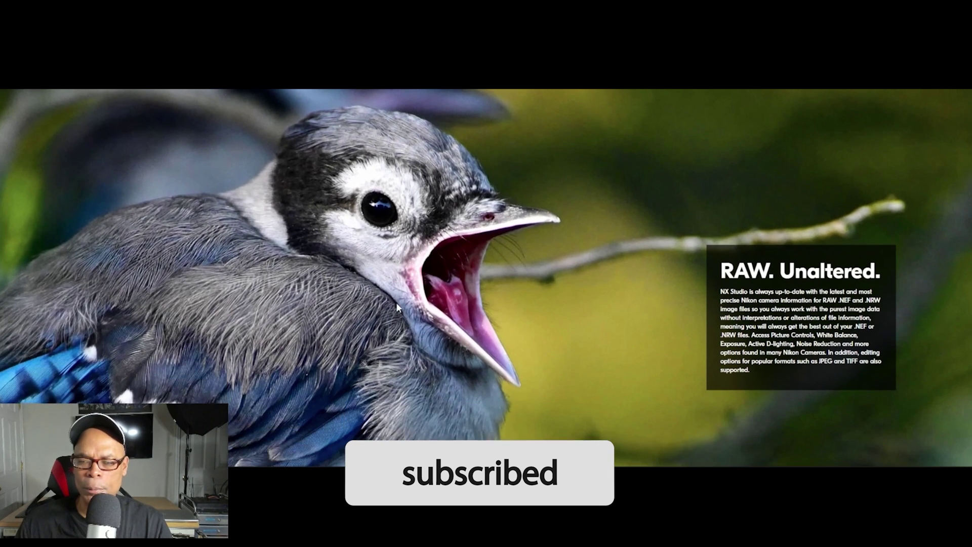
pyautogui.scroll(-1, 397, 307)
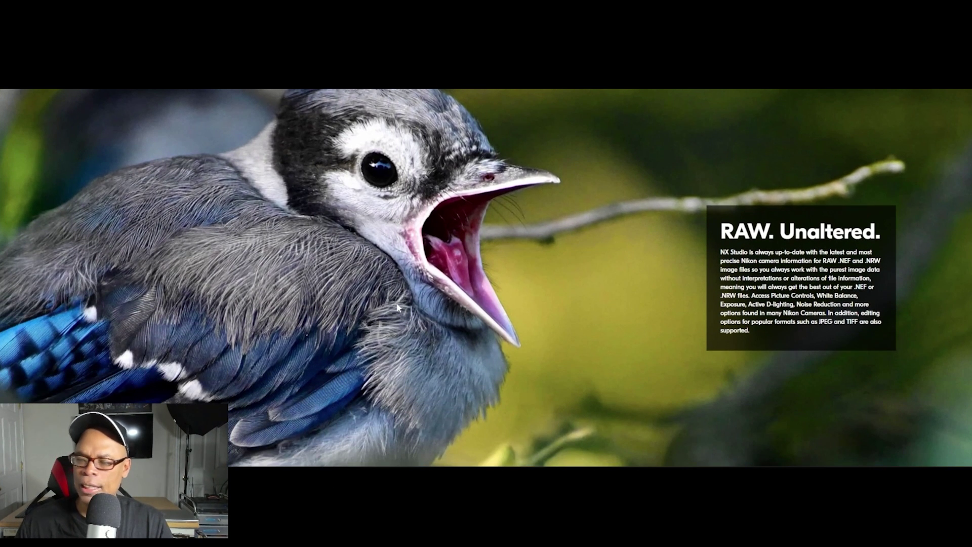
pyautogui.scroll(-2, 397, 307)
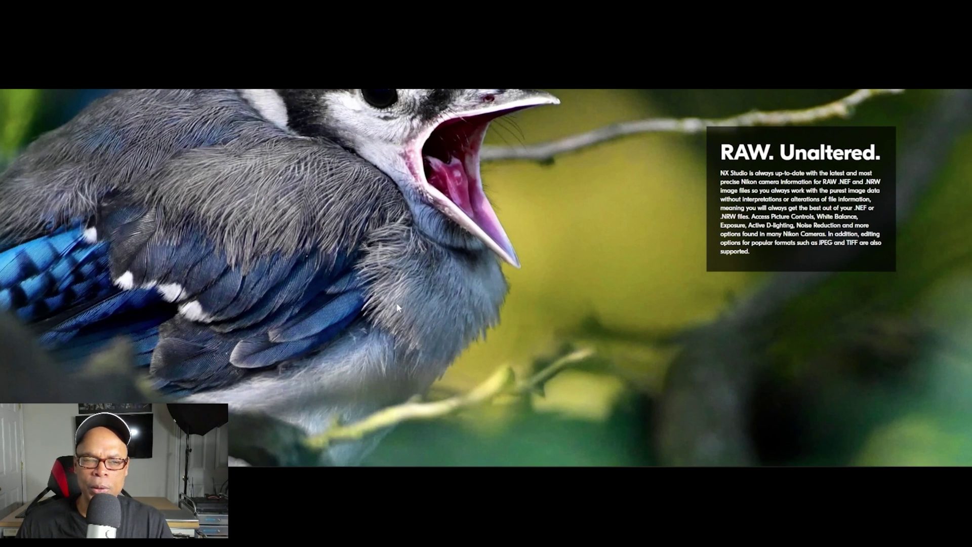
pyautogui.scroll(-2, 396, 307)
pyautogui.scroll(1, 397, 307)
pyautogui.scroll(3, 397, 308)
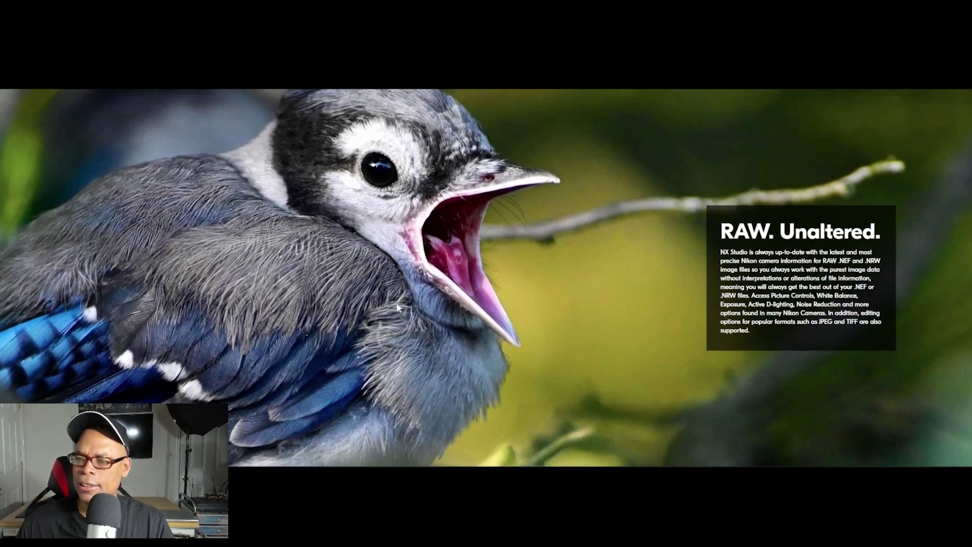
pyautogui.scroll(-4, 397, 307)
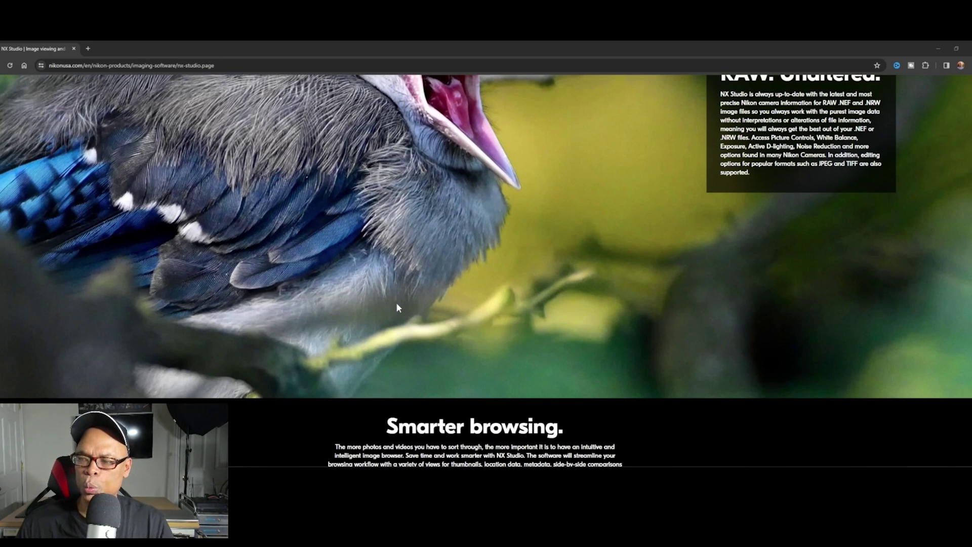
pyautogui.scroll(-1, 397, 308)
pyautogui.scroll(2, 396, 307)
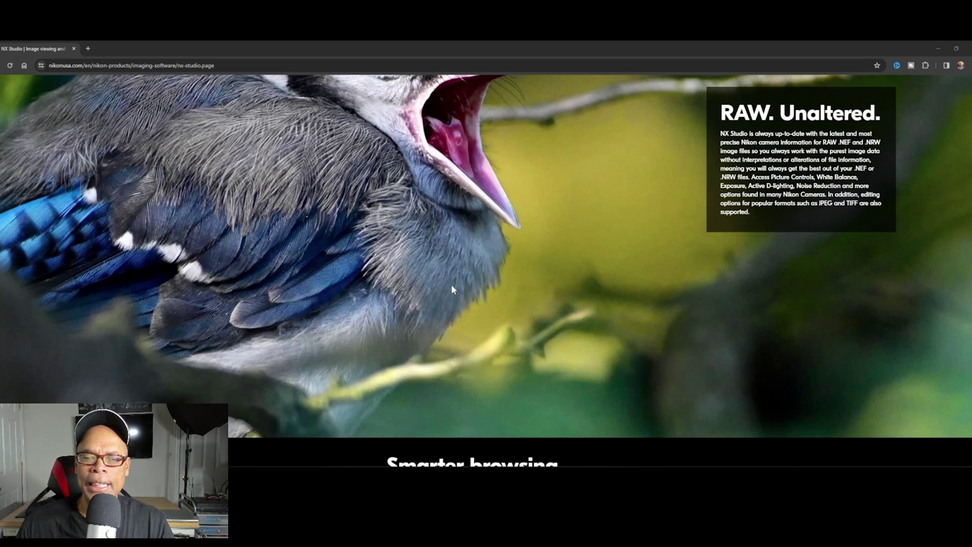
# Step: Examine the "Smarter browsing" and "Edit everything in one place" sections, including the sample photos and the editor screenshot
pyautogui.scroll(-1, 452, 286)
pyautogui.scroll(-4, 452, 289)
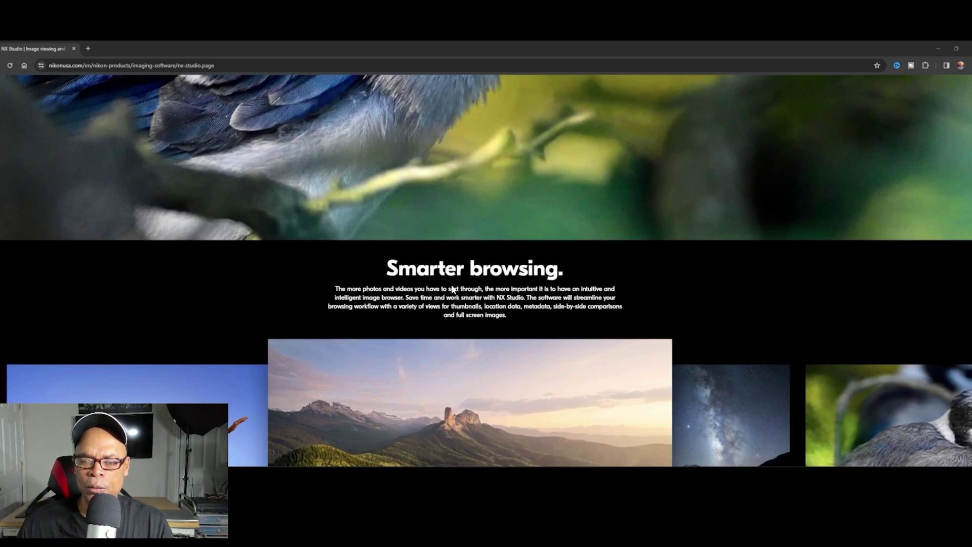
pyautogui.scroll(-3, 452, 288)
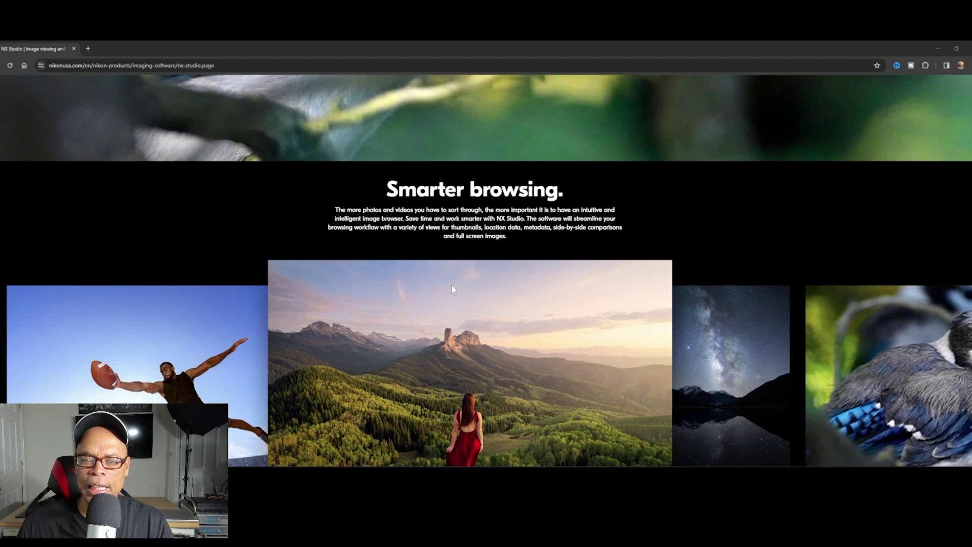
pyautogui.scroll(-1, 451, 288)
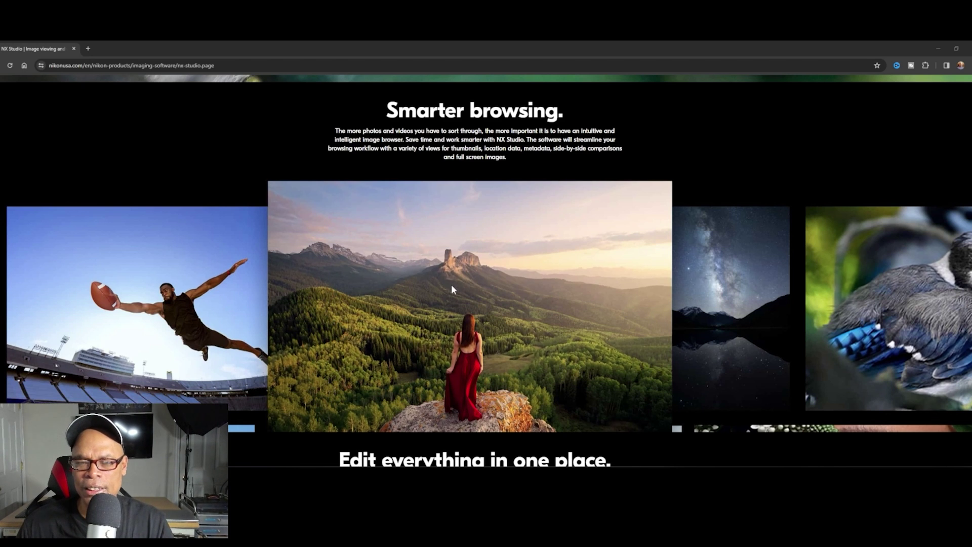
pyautogui.scroll(-2, 452, 289)
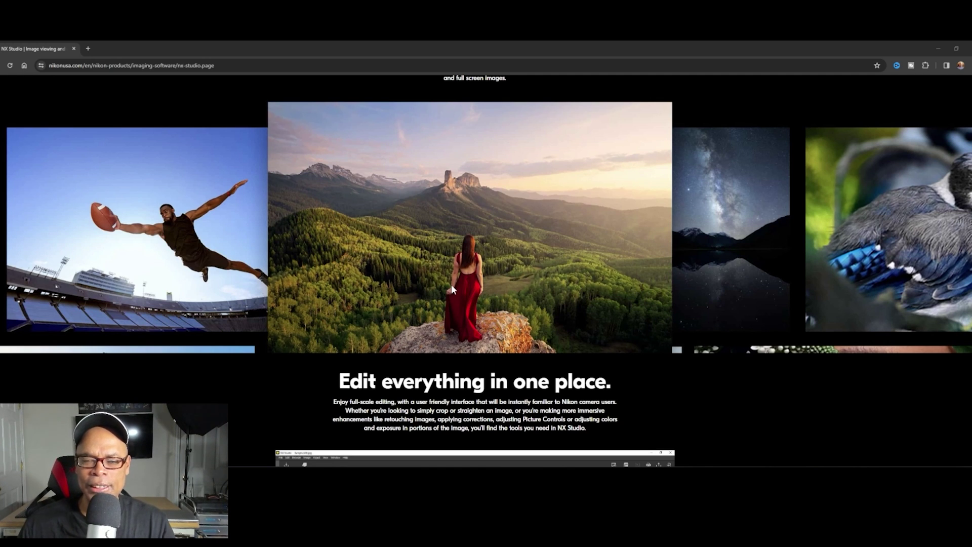
pyautogui.scroll(-2, 451, 284)
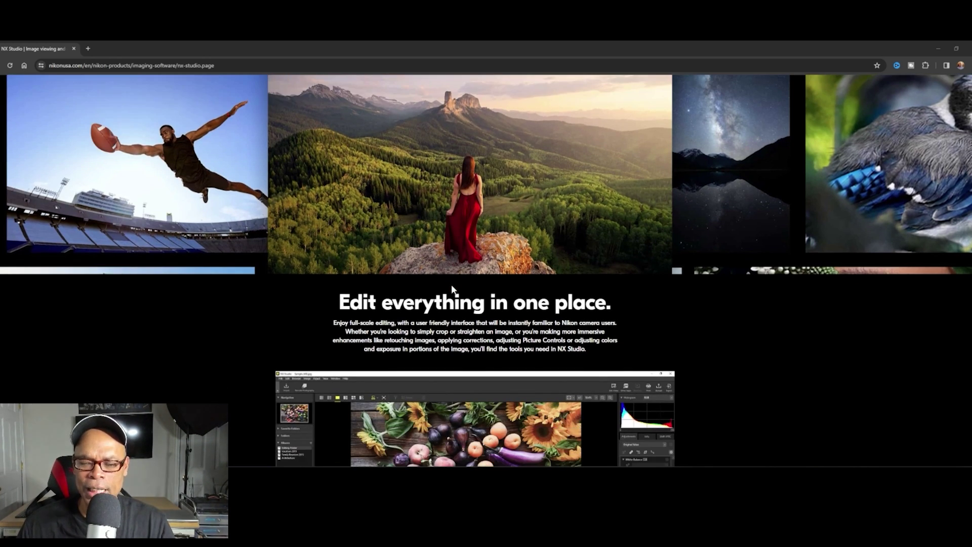
pyautogui.scroll(-4, 452, 289)
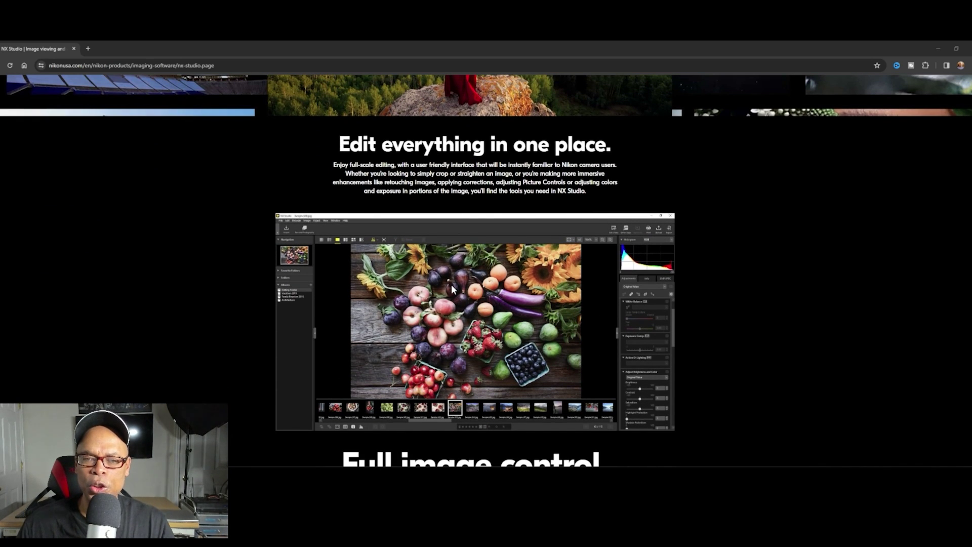
pyautogui.scroll(-1, 452, 289)
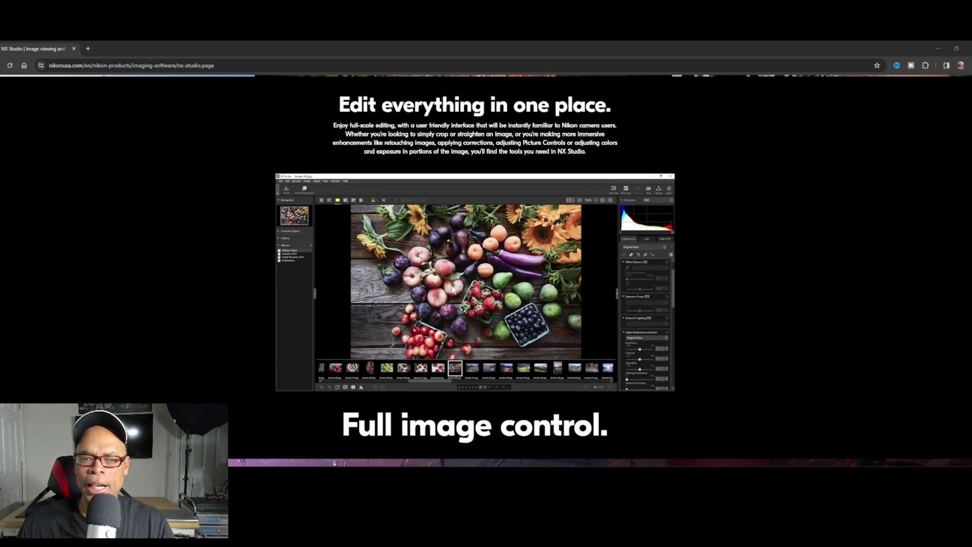
pyautogui.scroll(-1, 452, 287)
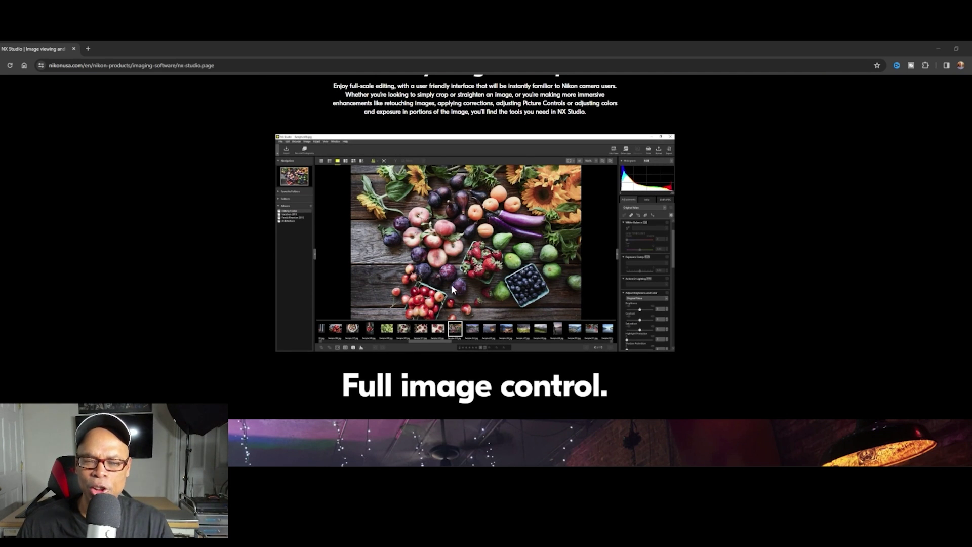
pyautogui.scroll(-2, 452, 288)
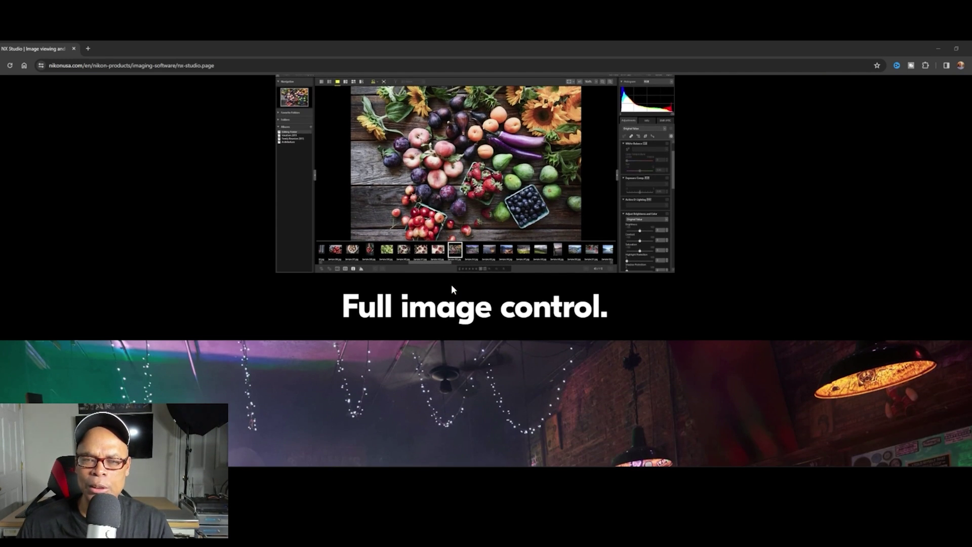
# Step: Review the sections on full color control, the familiar interface, the built-in movie editor, and lightness, chroma and hue adjustment
pyautogui.scroll(-6, 452, 287)
pyautogui.scroll(-1, 452, 288)
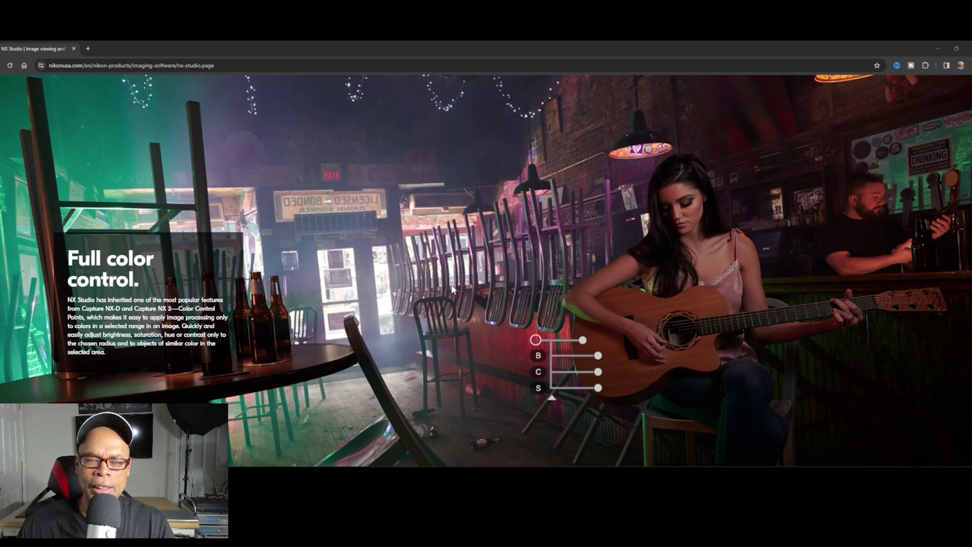
pyautogui.scroll(-2, 451, 289)
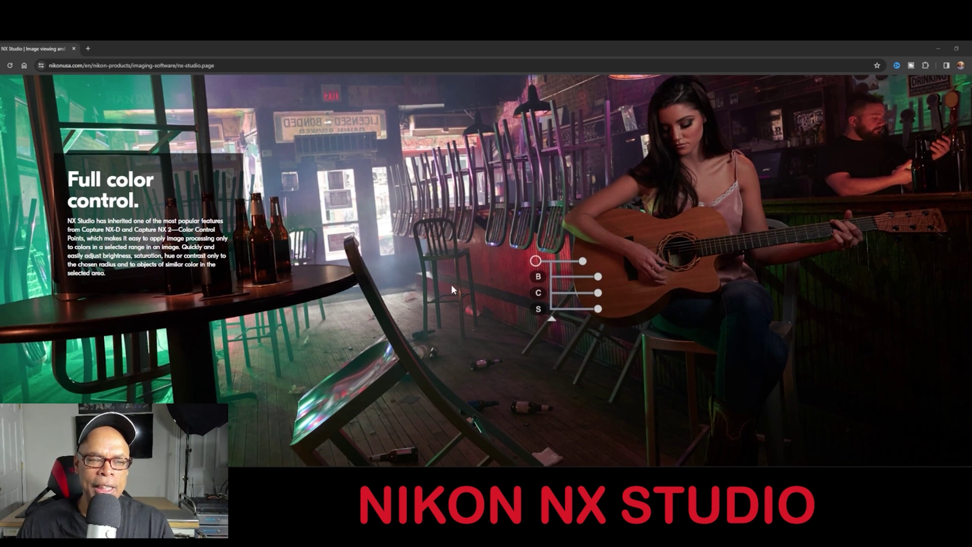
pyautogui.scroll(-1, 452, 290)
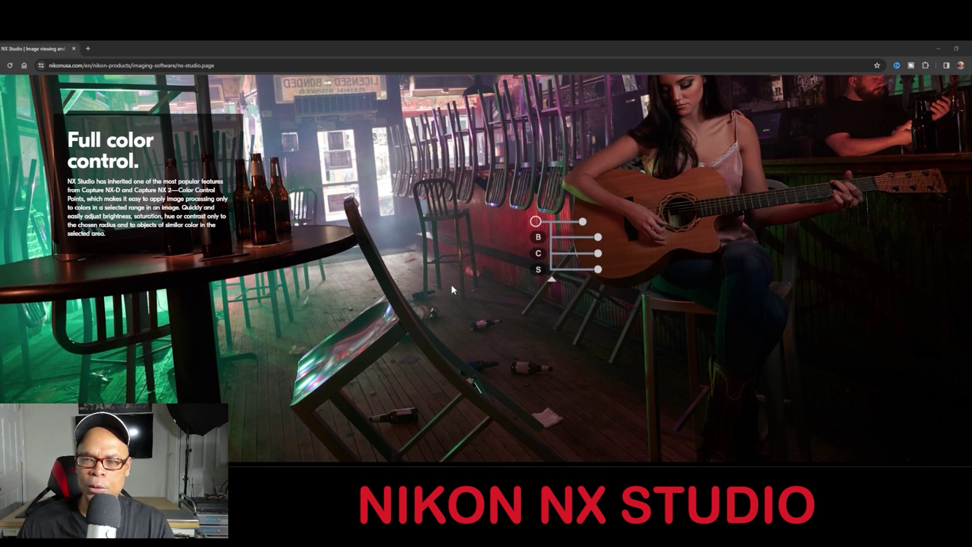
pyautogui.scroll(-1, 452, 290)
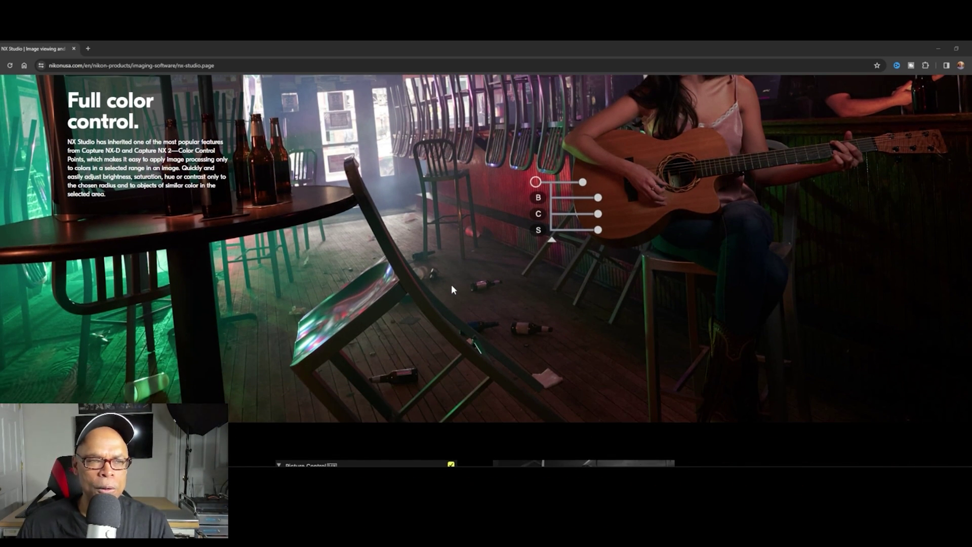
pyautogui.scroll(-1, 452, 289)
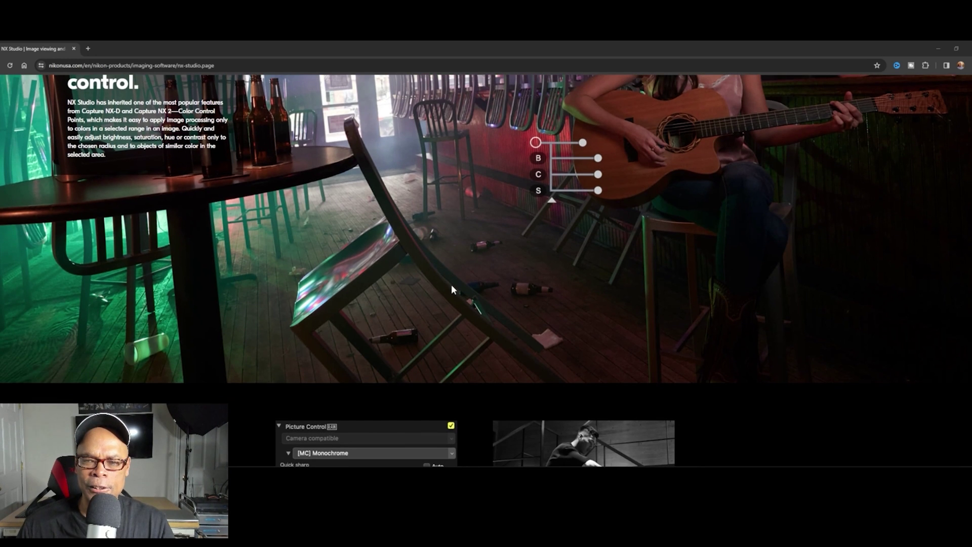
pyautogui.scroll(-1, 452, 289)
pyautogui.scroll(-4, 452, 290)
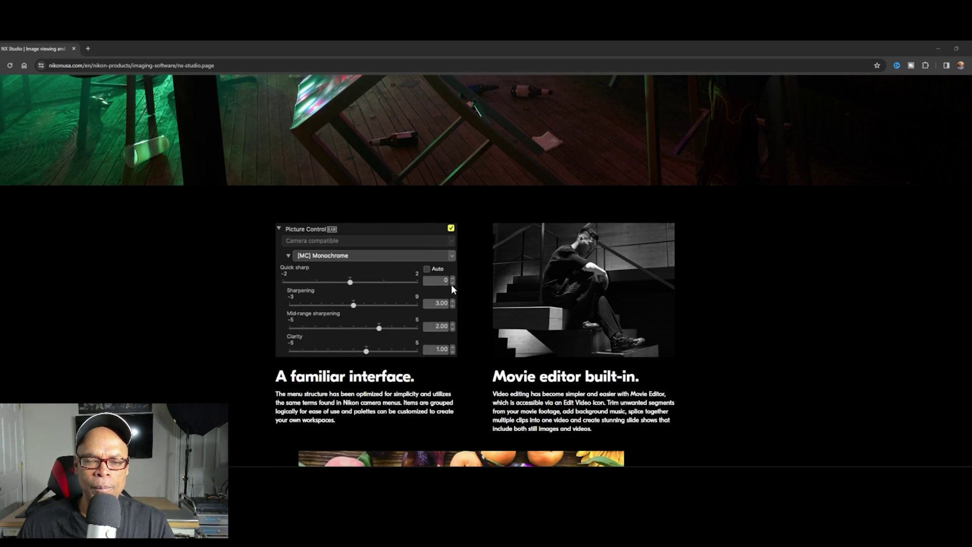
pyautogui.scroll(-5, 452, 289)
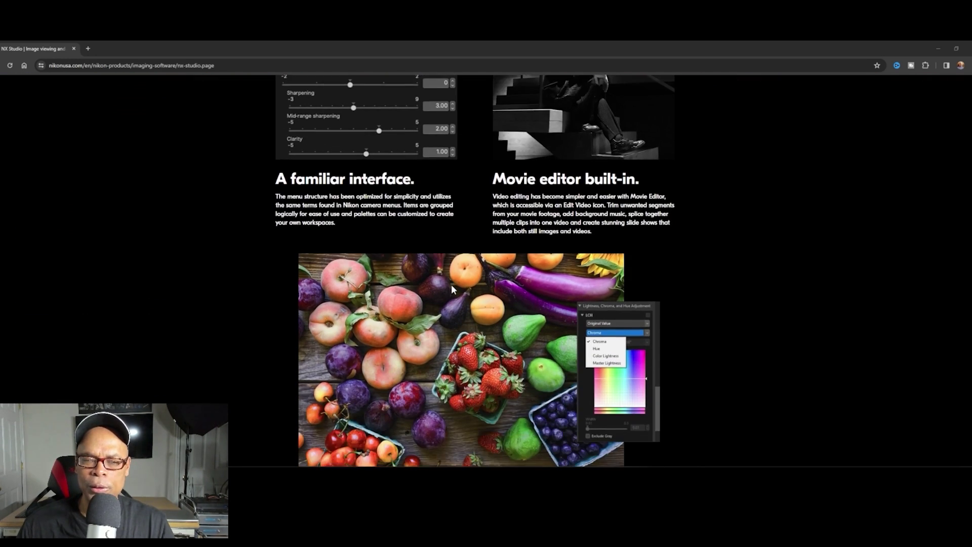
pyautogui.scroll(-2, 451, 284)
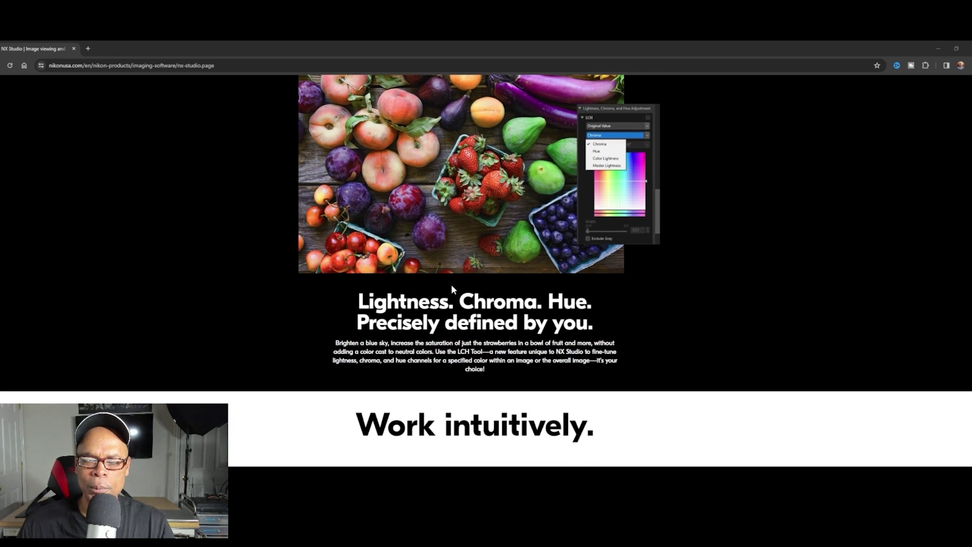
# Step: Read the "Work intuitively." part of the product page, covering the Nikon ecosystem and posting to Nikon Image Space
pyautogui.scroll(-3, 452, 289)
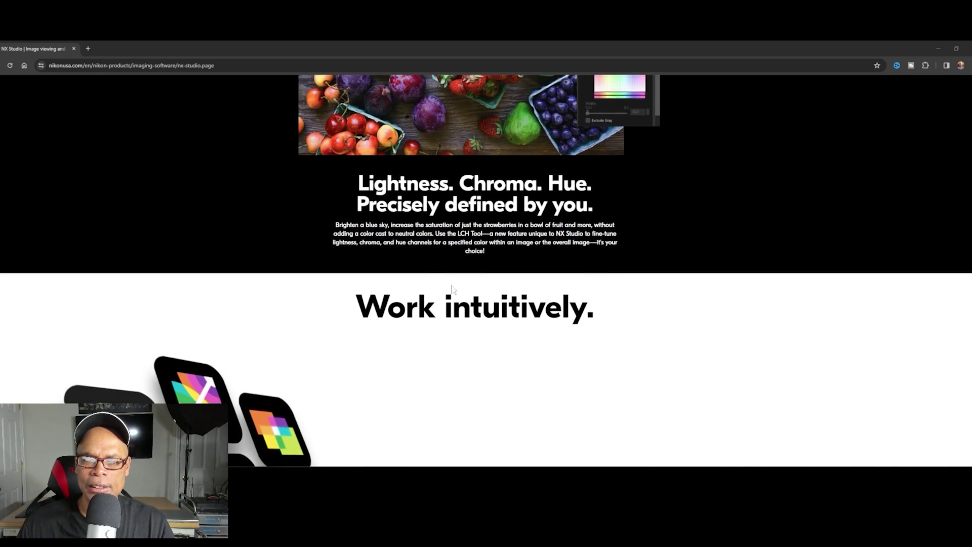
pyautogui.scroll(-2, 453, 290)
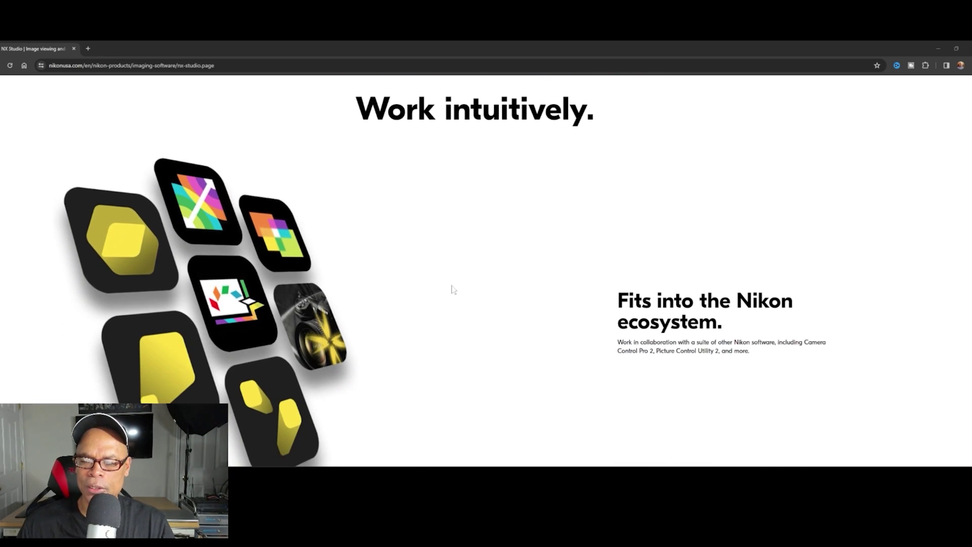
pyautogui.scroll(-1, 454, 290)
pyautogui.scroll(-1, 453, 289)
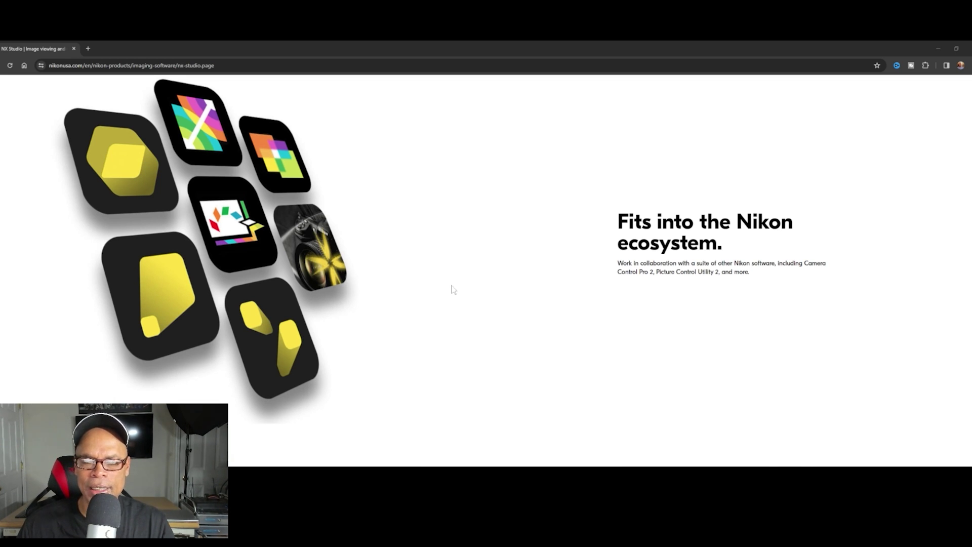
pyautogui.scroll(-4, 454, 289)
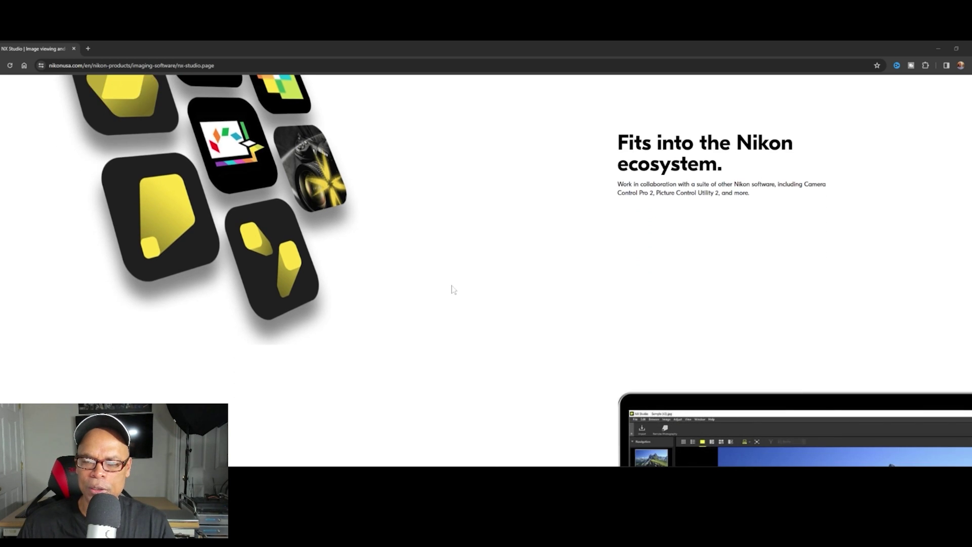
pyautogui.scroll(-1, 454, 290)
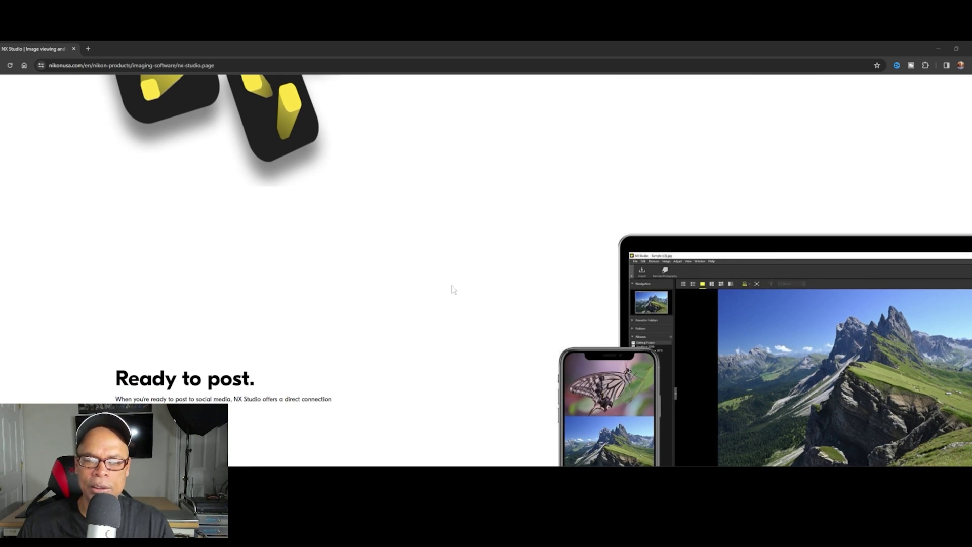
pyautogui.scroll(-4, 453, 290)
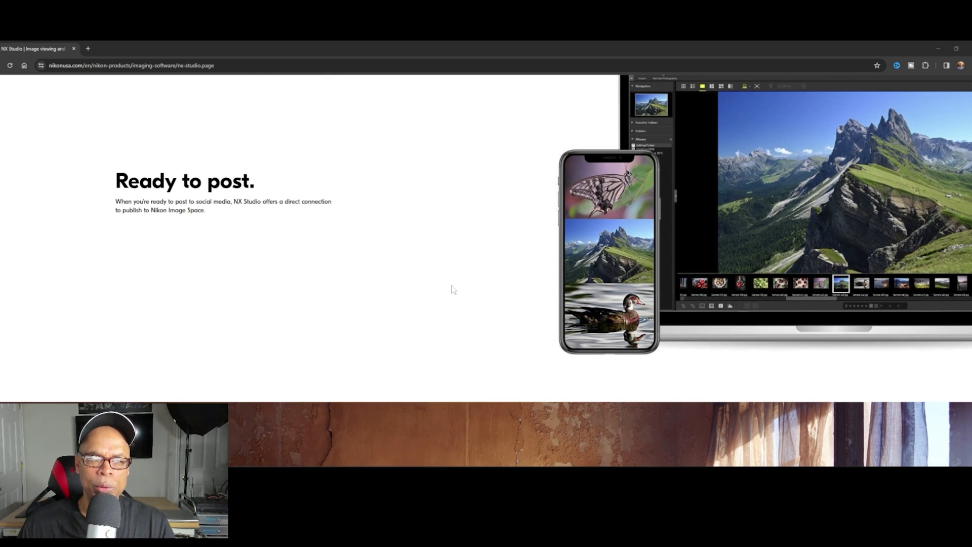
pyautogui.scroll(-1, 454, 289)
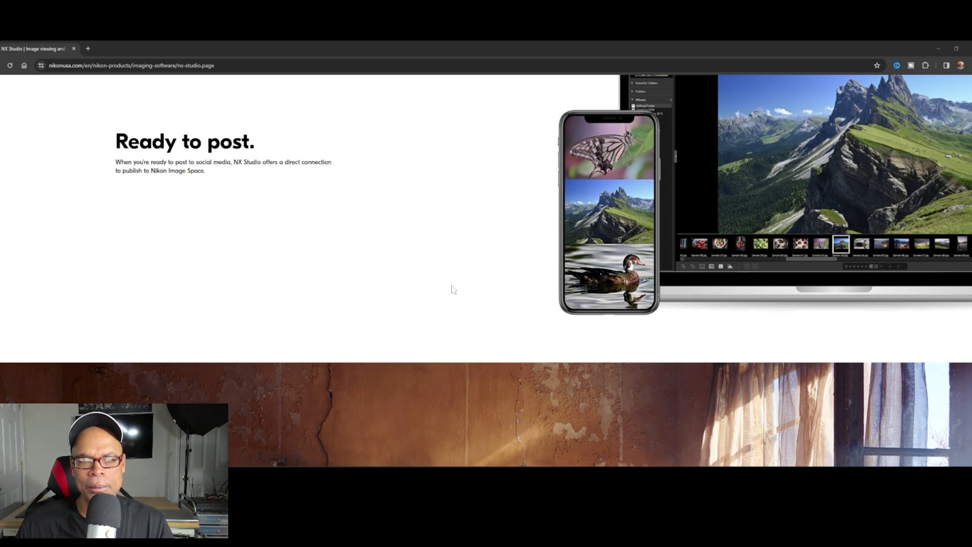
# Step: Read the page's notes on organizing and labeling images, editing metadata, and choosing the Sidecar File or Original File workflow
pyautogui.scroll(-6, 454, 289)
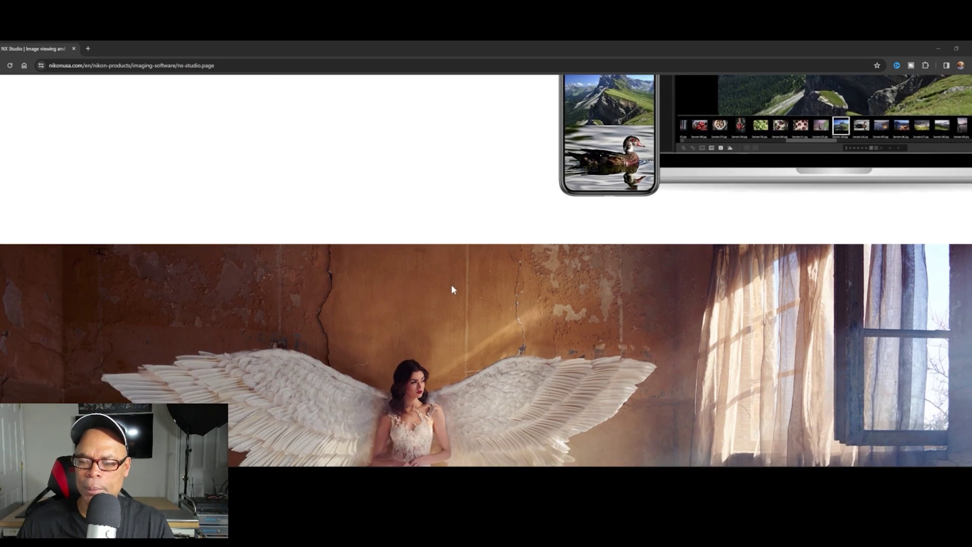
pyautogui.scroll(-1, 451, 284)
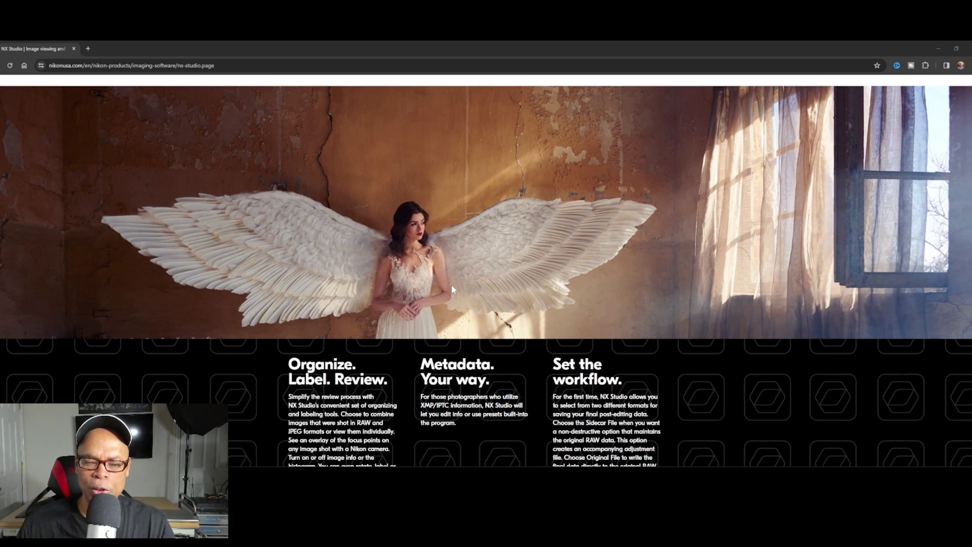
pyautogui.scroll(-1, 451, 284)
pyautogui.scroll(-3, 451, 285)
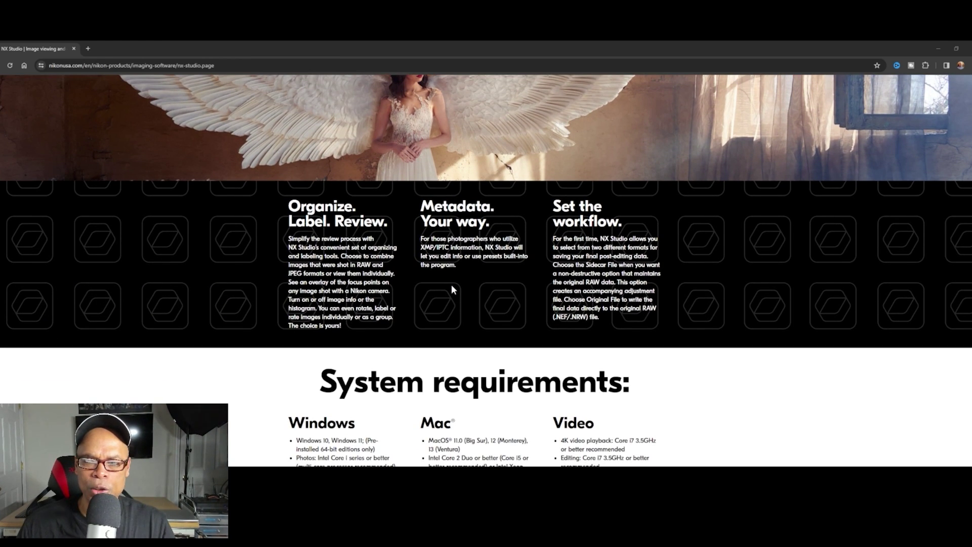
pyautogui.scroll(-1, 451, 285)
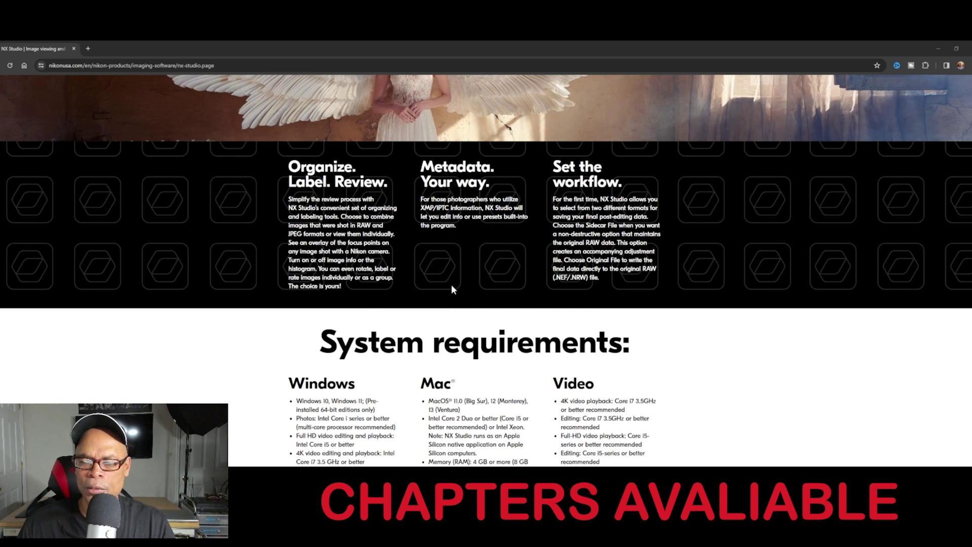
# Step: Review NX Studio's system requirements for Windows, Mac and video
pyautogui.scroll(-1, 452, 289)
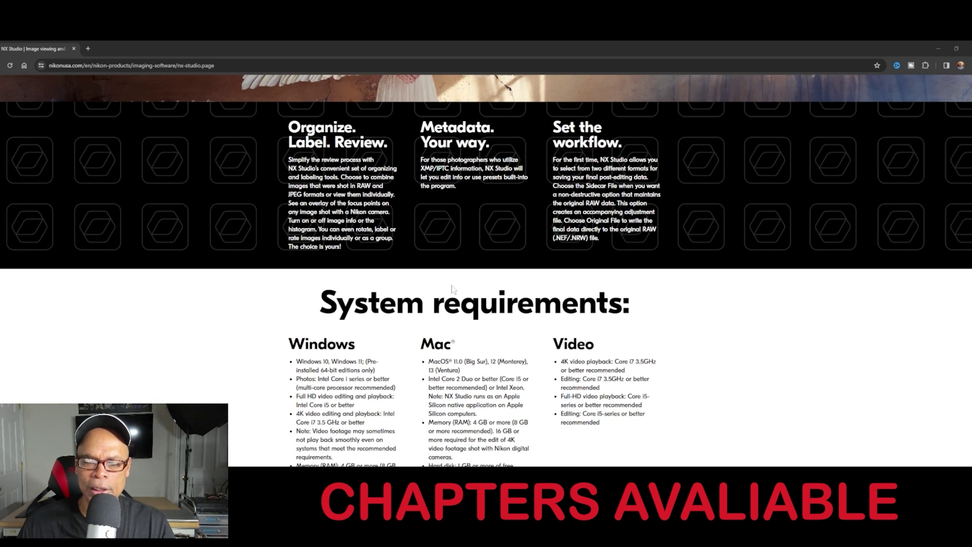
pyautogui.scroll(-1, 452, 289)
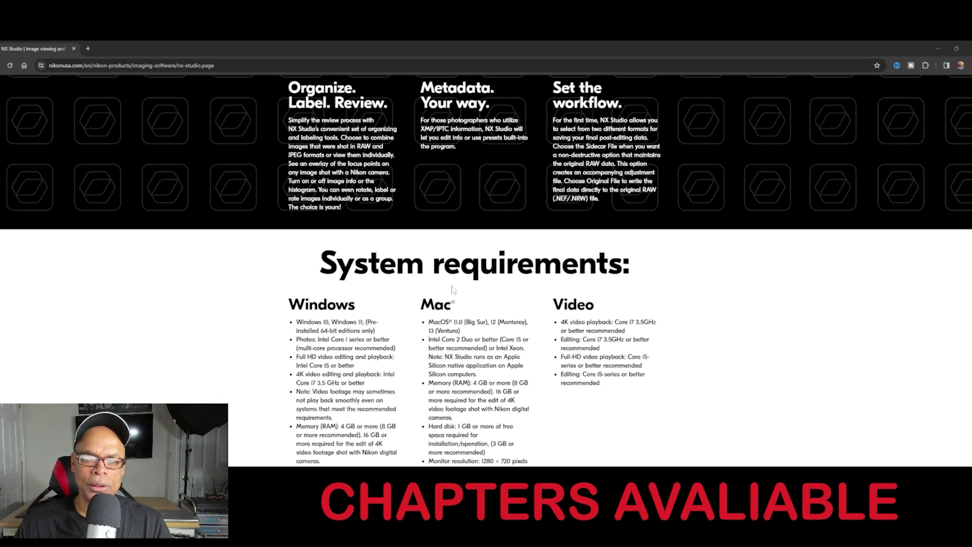
pyautogui.scroll(-3, 452, 289)
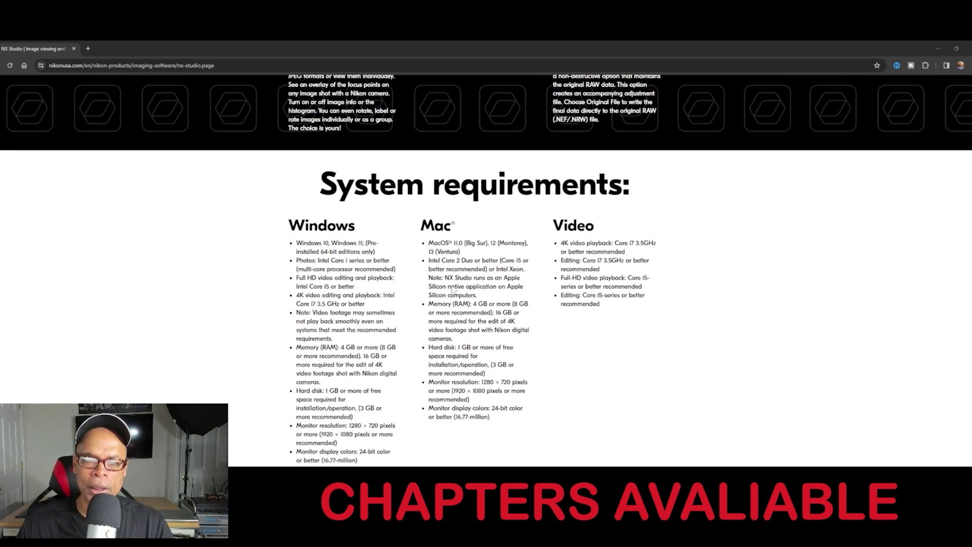
pyautogui.scroll(-1, 452, 290)
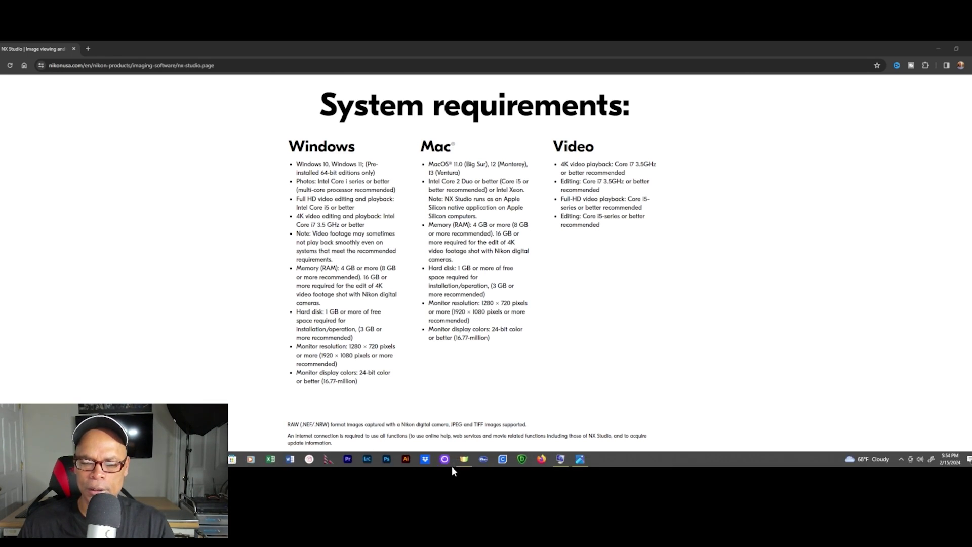
# Step: Switch to the System Information window and check the computer's specifications against the NX Studio requirements
pyautogui.moveTo(473, 466)
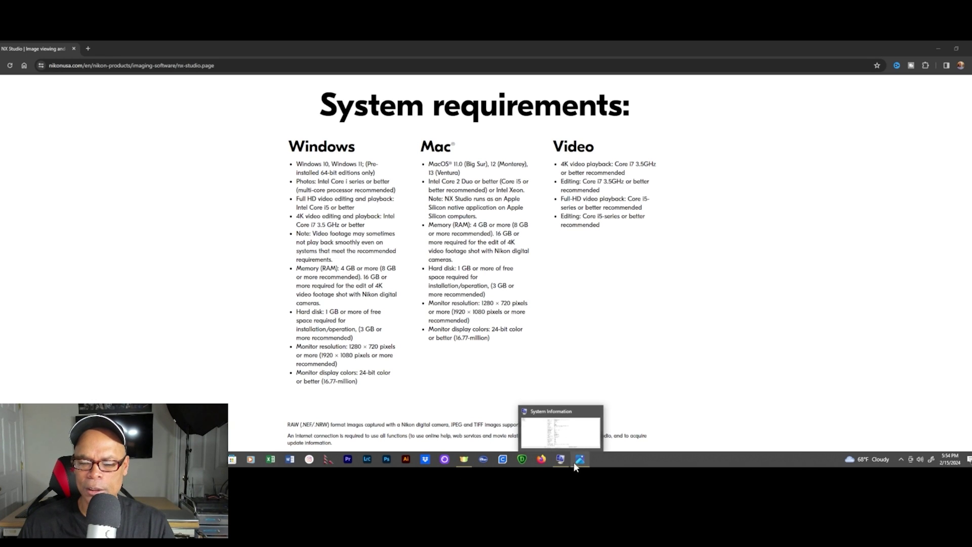
pyautogui.moveTo(561, 462)
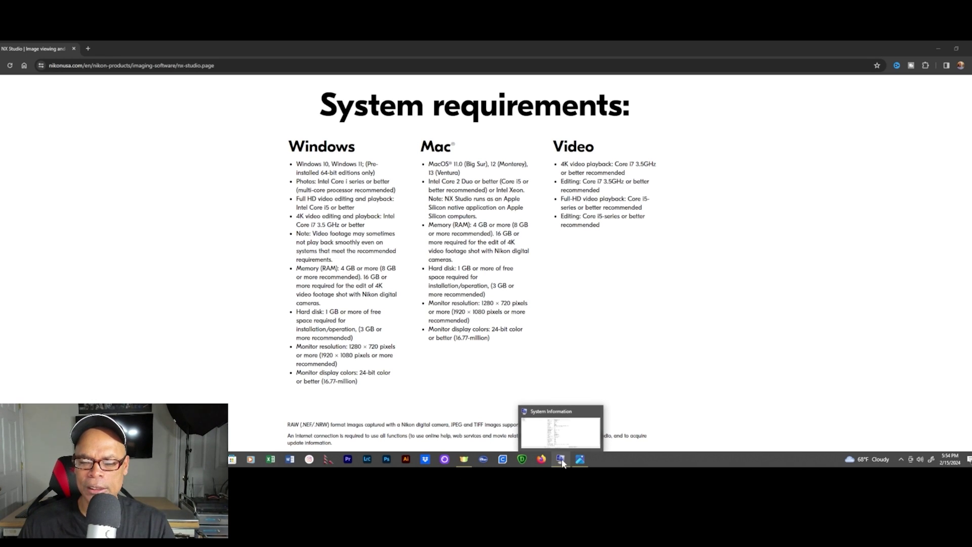
pyautogui.click(560, 459)
pyautogui.moveTo(534, 369); pyautogui.dragTo(496, 340)
pyautogui.moveTo(492, 368); pyautogui.dragTo(495, 423)
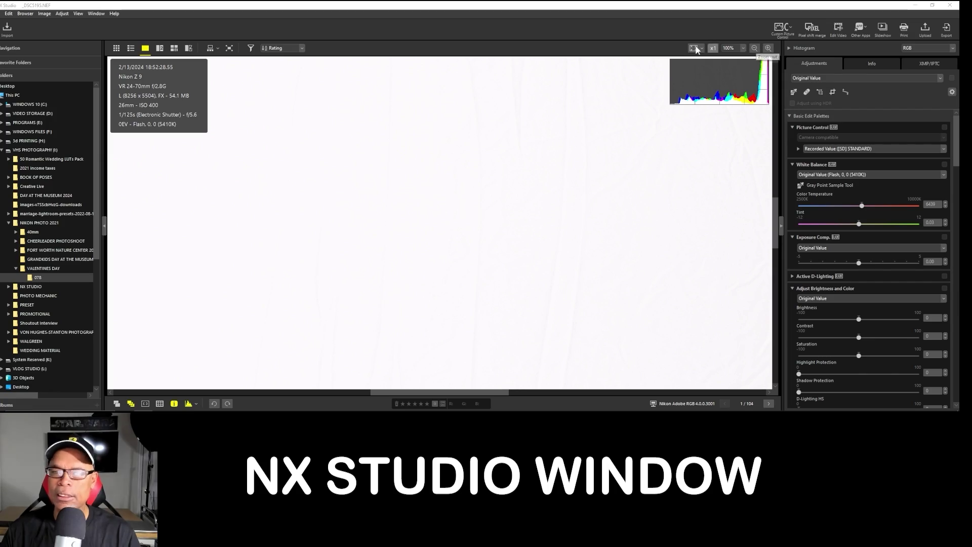
# Step: In NX Studio, review the available file commands and the editing commands for selecting images by file type, rating or label
pyautogui.click(1, 13)
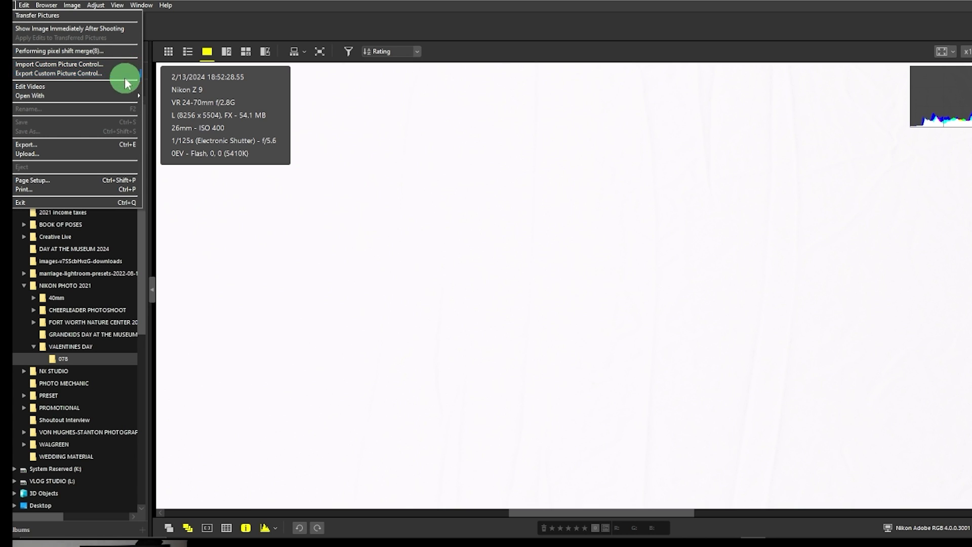
pyautogui.moveTo(124, 94)
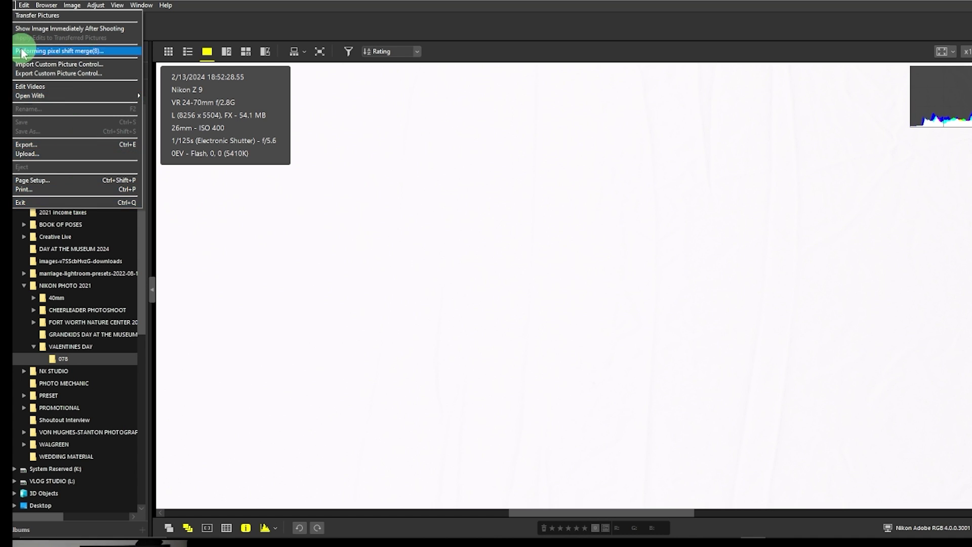
pyautogui.moveTo(22, 9)
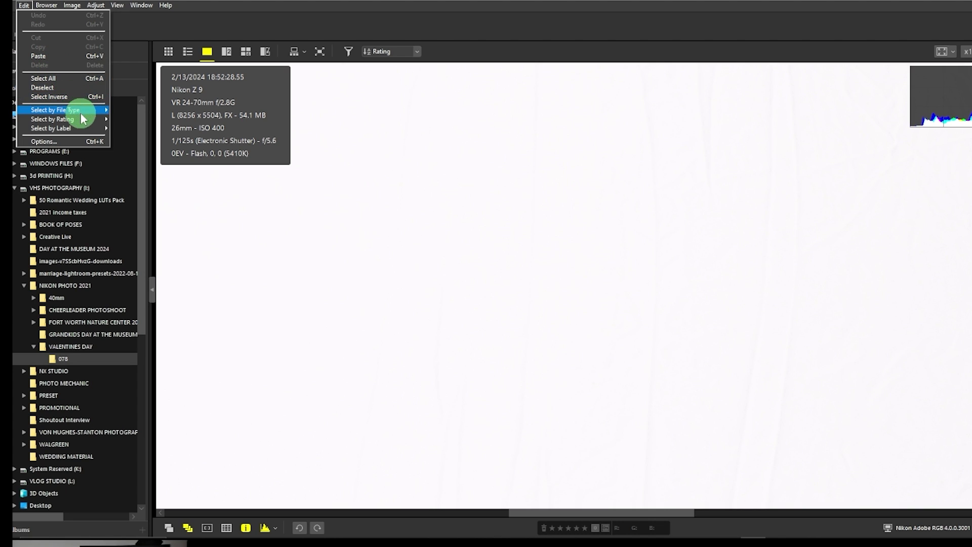
pyautogui.moveTo(94, 113)
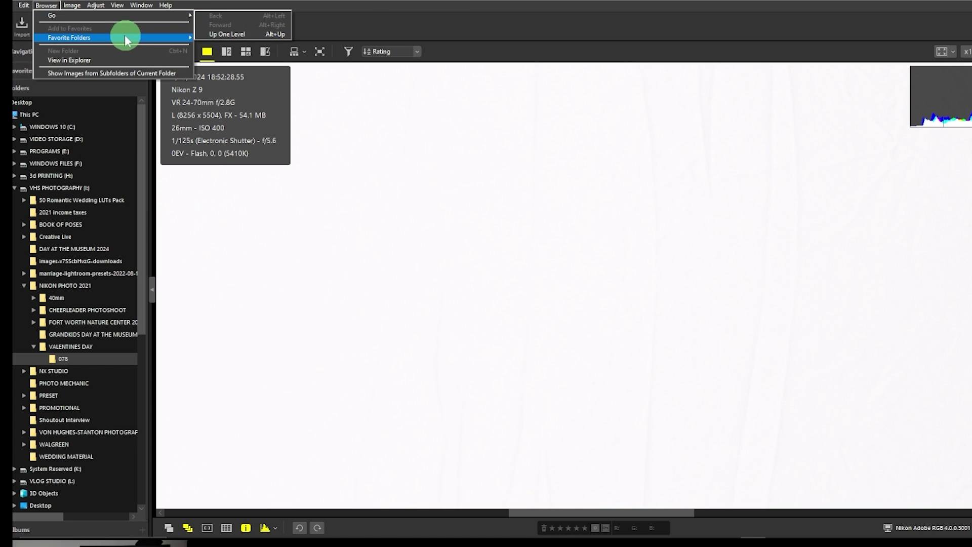
# Step: Look over the folder browsing commands and favorite folders, and view the current folder in Explorer
pyautogui.moveTo(123, 36)
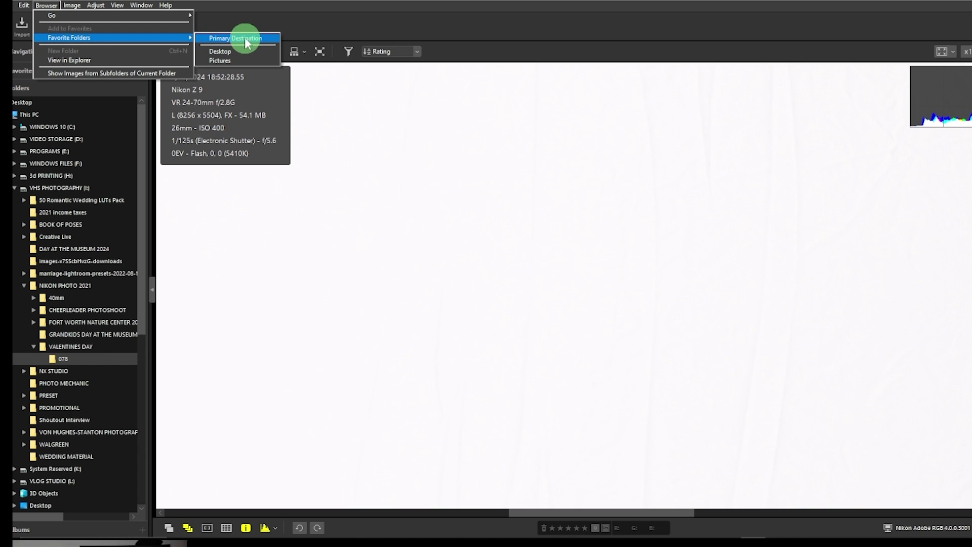
pyautogui.click(79, 59)
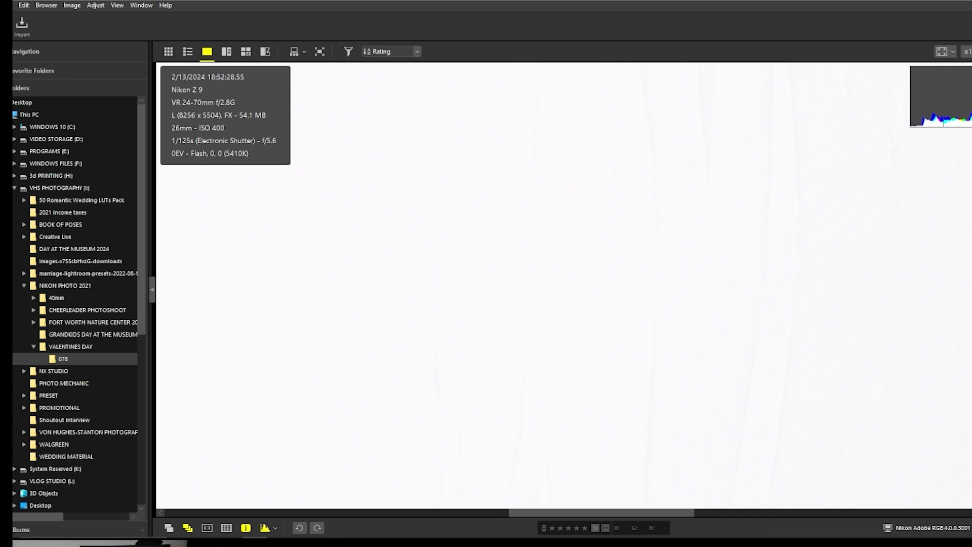
pyautogui.moveTo(31, 17); pyautogui.dragTo(268, 21)
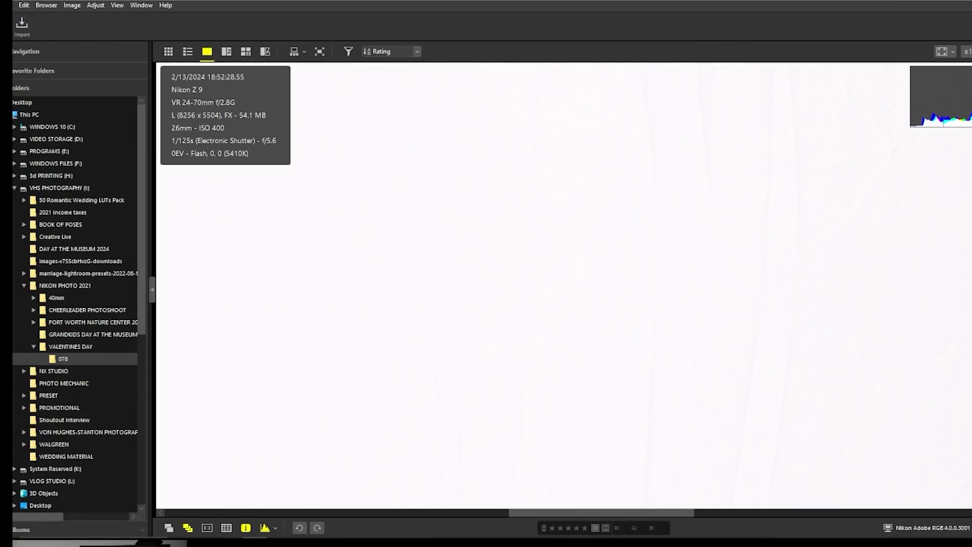
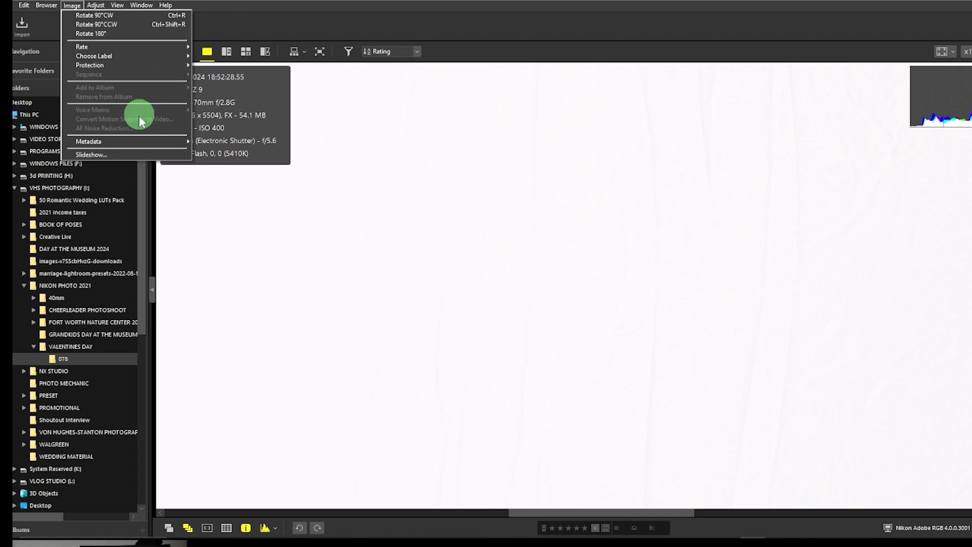
# Step: Examine the image metadata commands with their XMP/IPTC presets, and list the available adjustment tools
pyautogui.moveTo(141, 145)
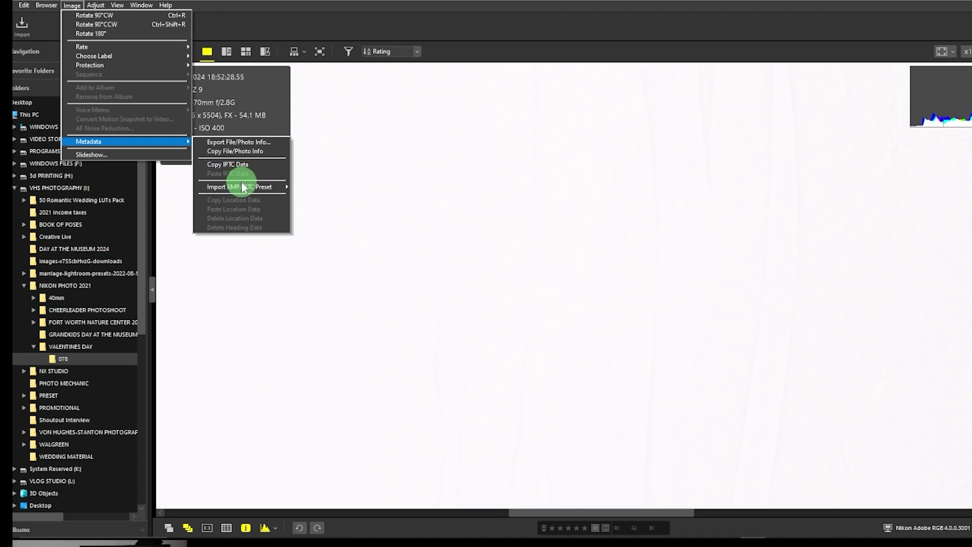
pyautogui.moveTo(245, 190)
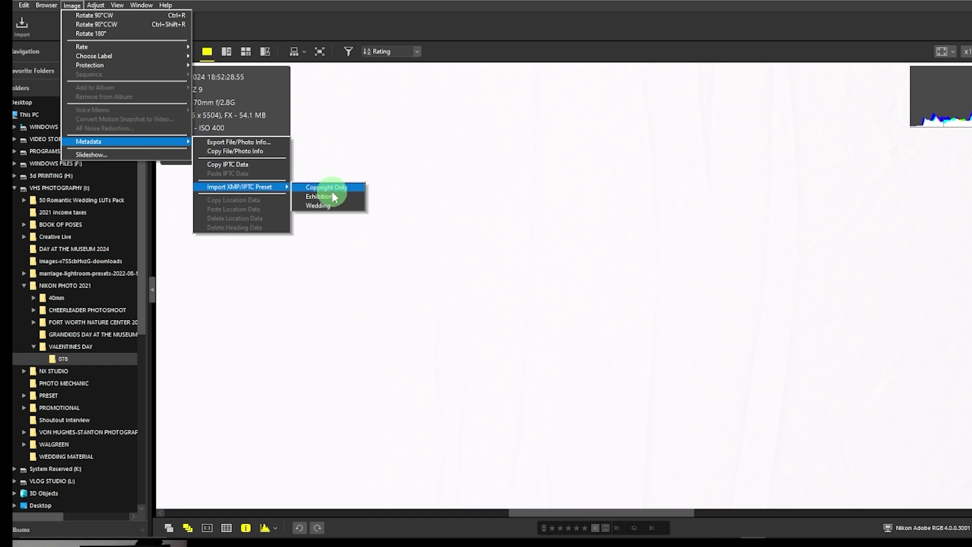
pyautogui.click(96, 5)
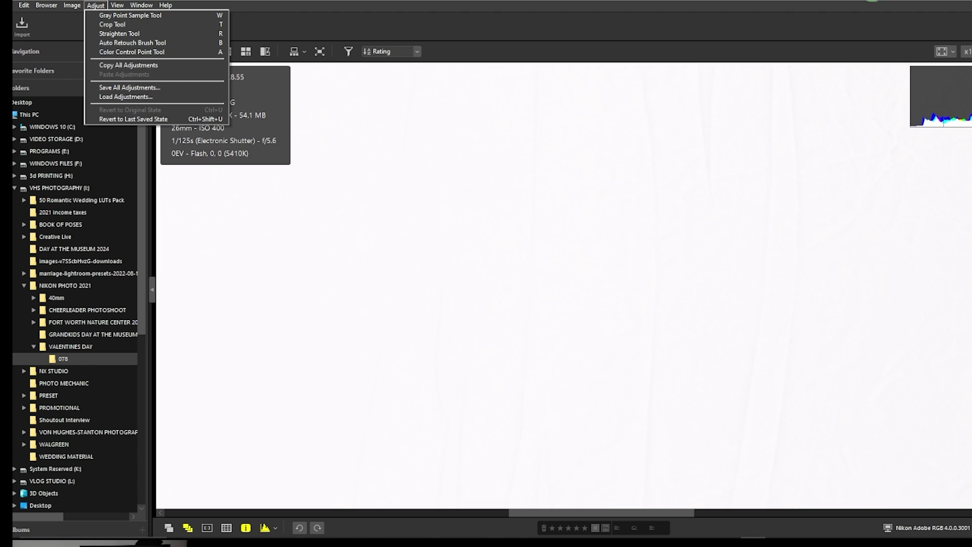
# Step: Look over the view commands for viewer layouts, thumbnail size, RAW and JPEG pairs, and zoom ratio
pyautogui.moveTo(121, 6)
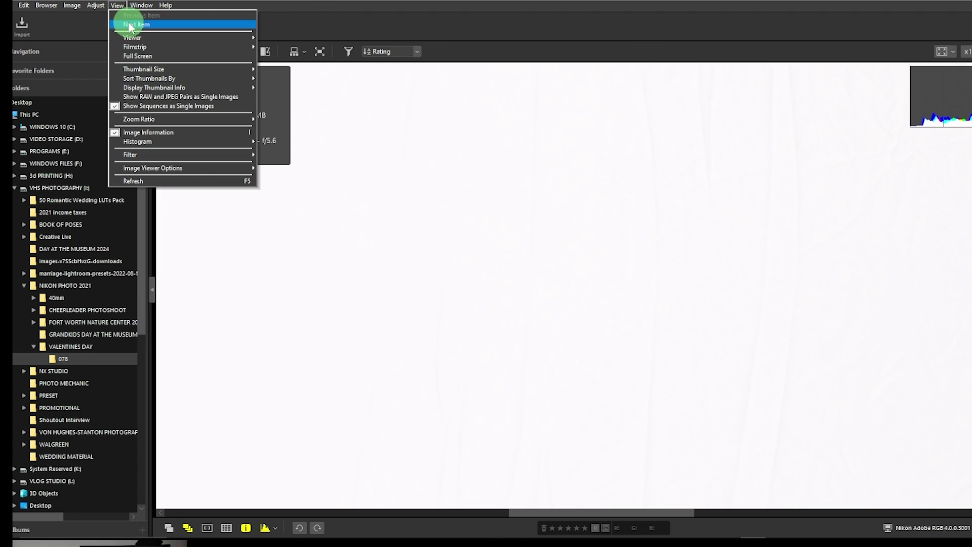
pyautogui.moveTo(134, 39)
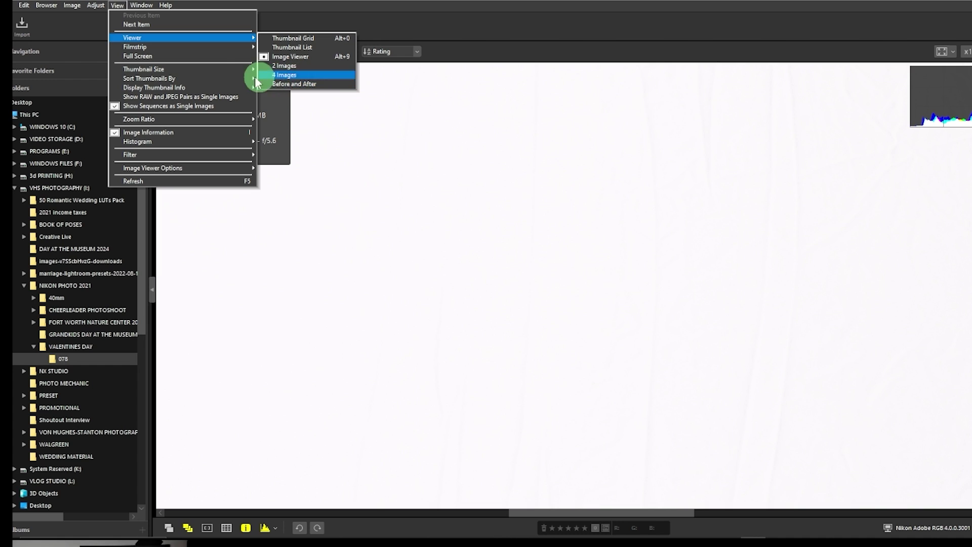
pyautogui.moveTo(185, 69)
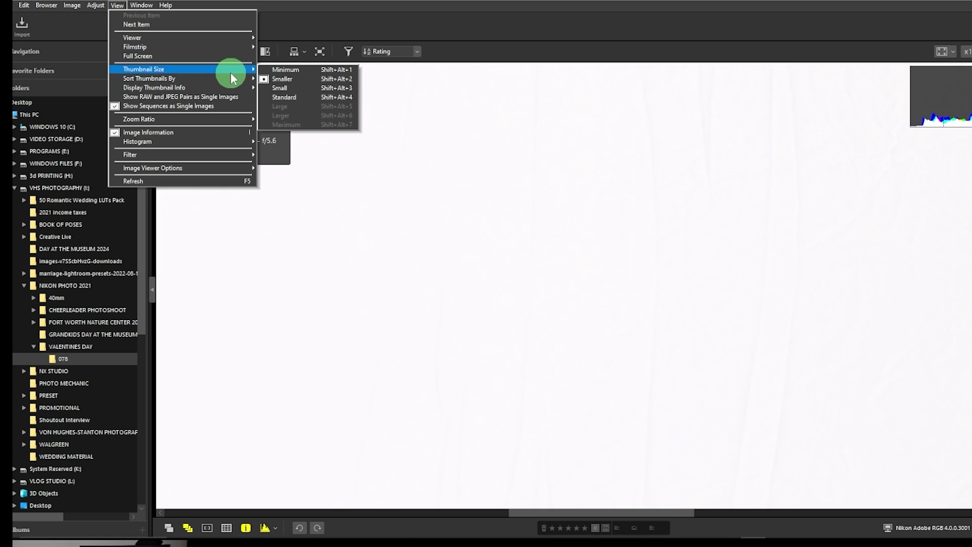
pyautogui.moveTo(228, 90)
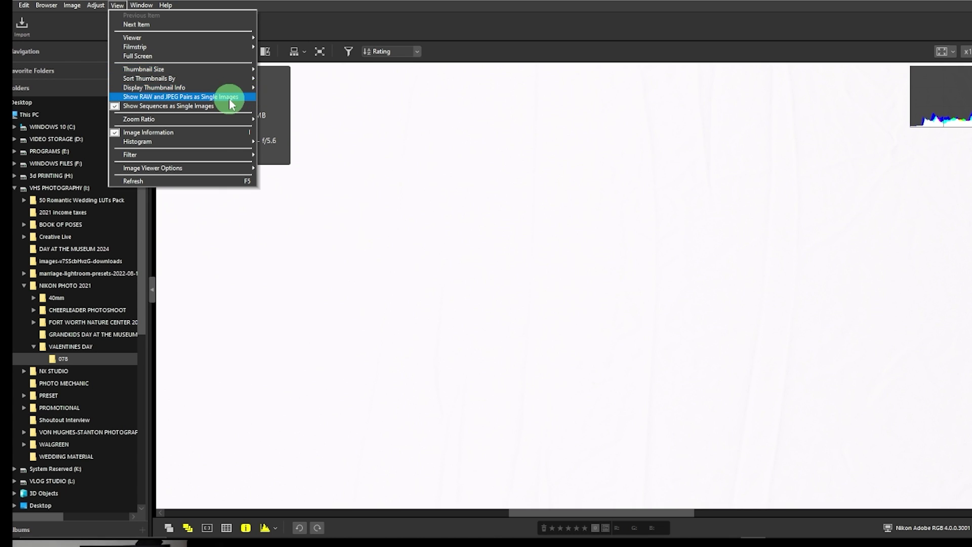
pyautogui.moveTo(218, 120)
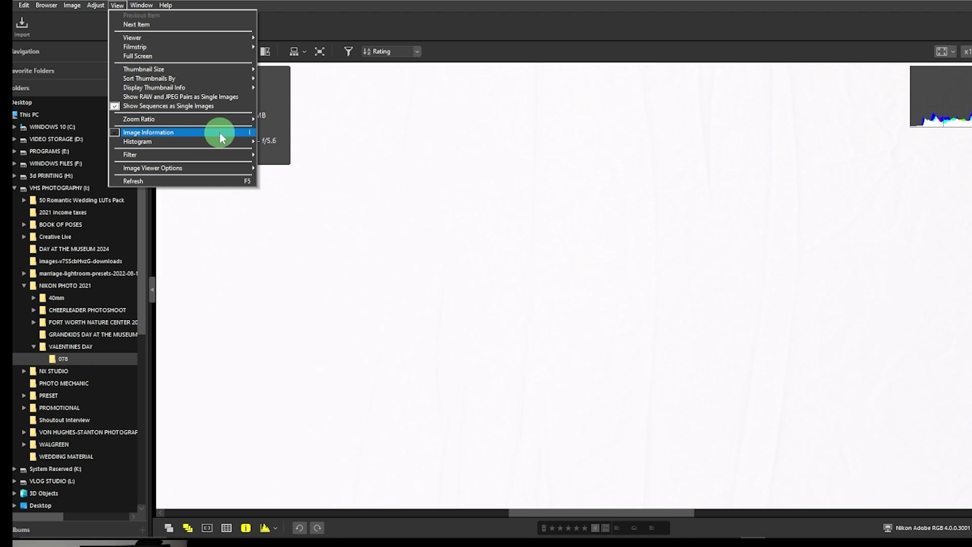
# Step: Hide the histogram overlay on the image and show it again
pyautogui.moveTo(212, 141)
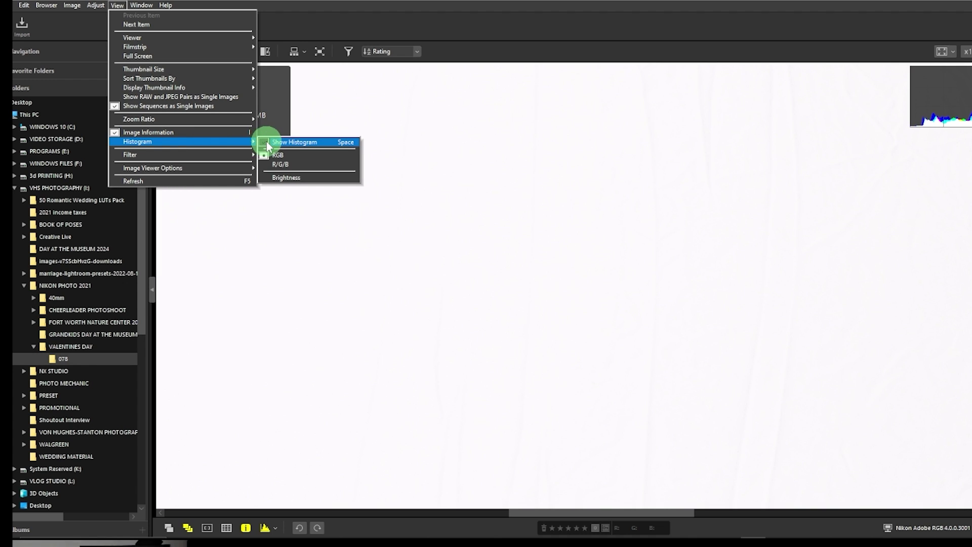
pyautogui.click(266, 141)
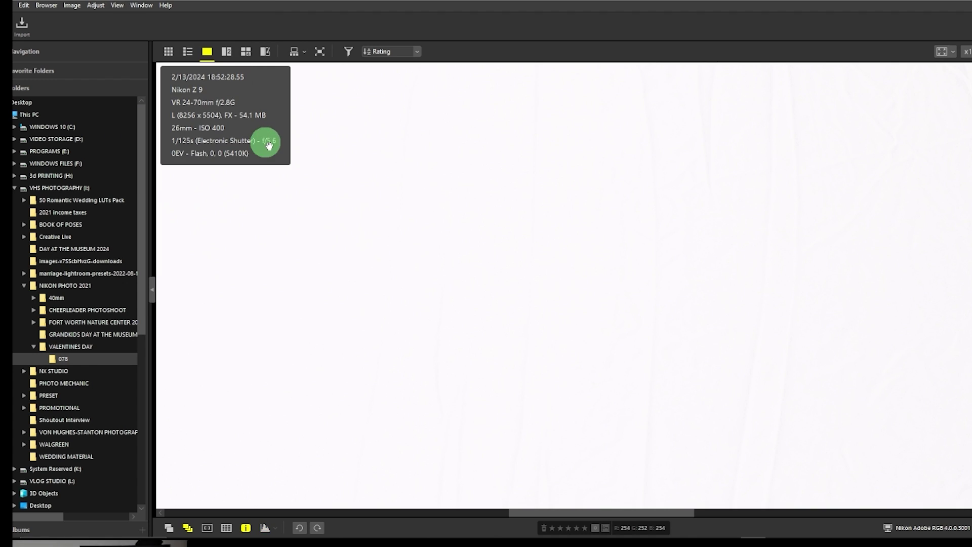
pyautogui.click(122, 13)
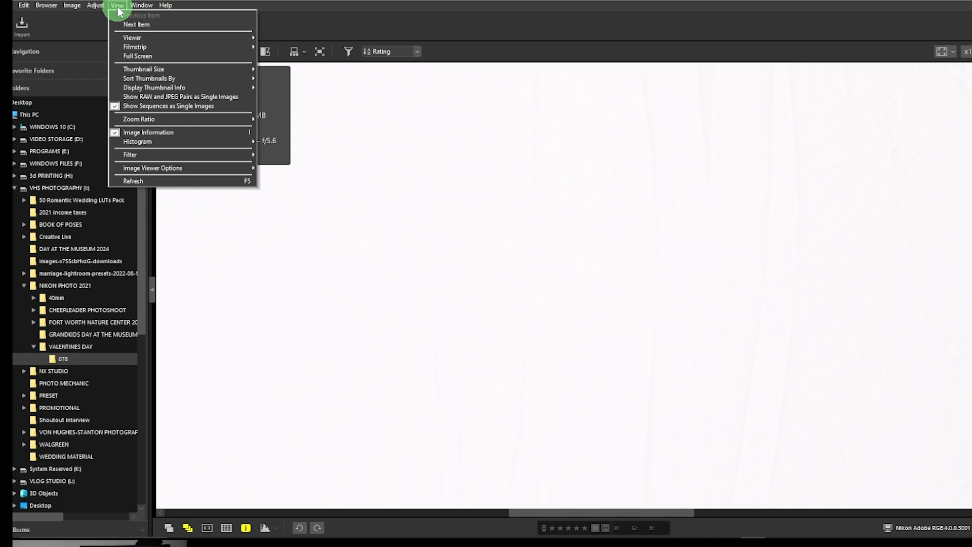
pyautogui.moveTo(250, 144)
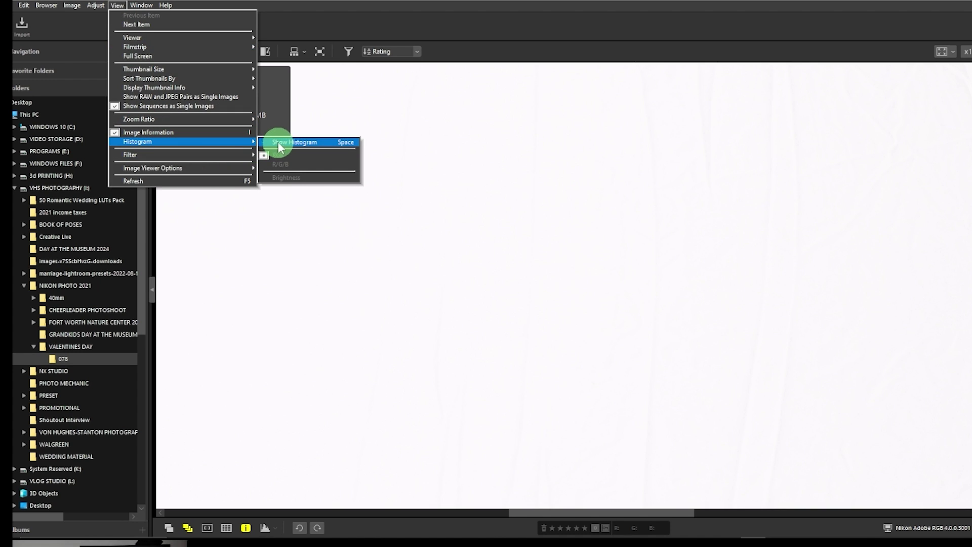
pyautogui.click(280, 146)
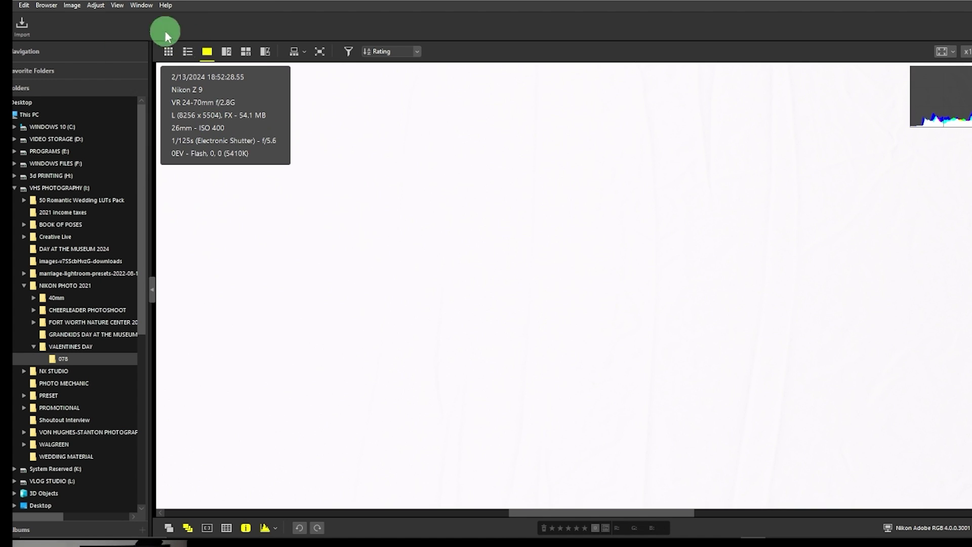
# Step: Check the filter commands and turn on the focus point display in the image viewer
pyautogui.click(120, 11)
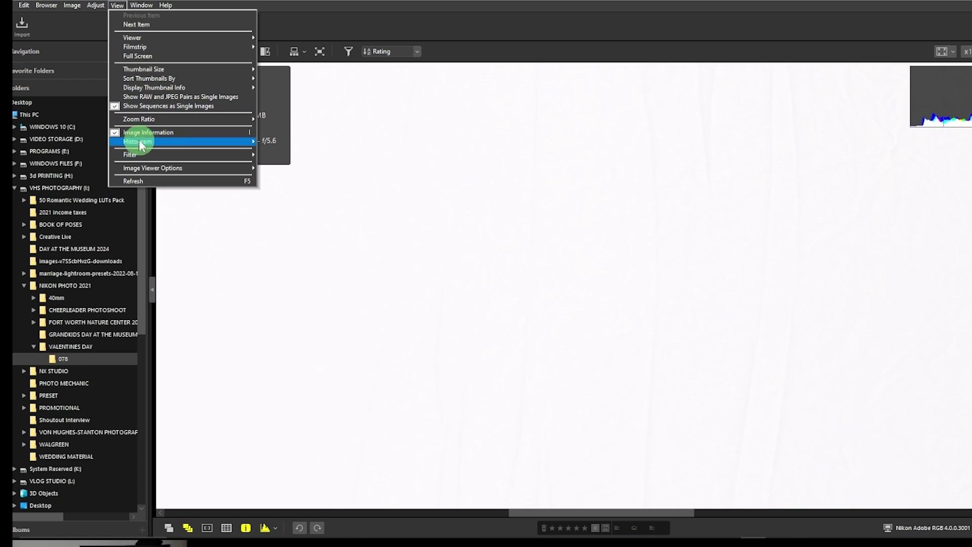
pyautogui.click(145, 156)
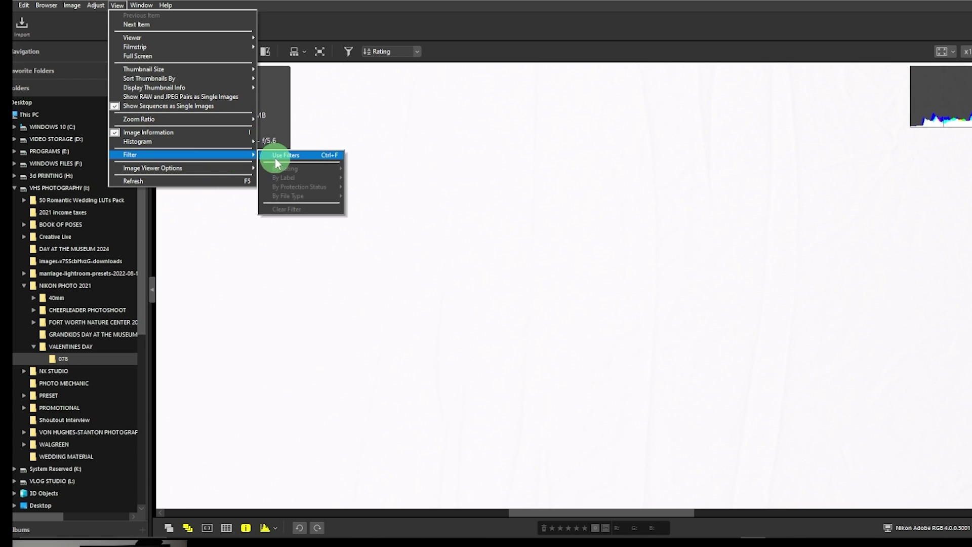
pyautogui.moveTo(199, 175)
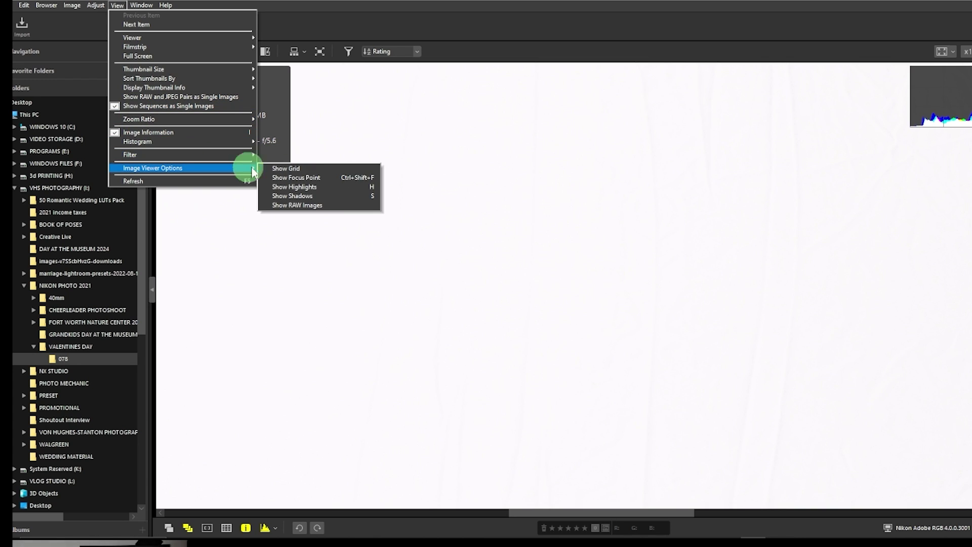
pyautogui.click(301, 178)
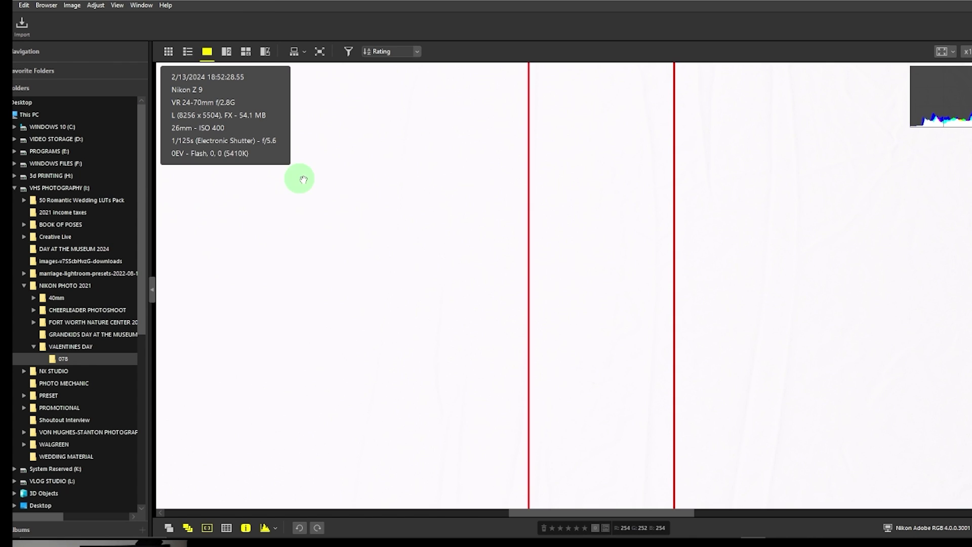
# Step: Review the remaining image viewer options and the commands for showing palettes, favorites, albums, histogram and toolbar
pyautogui.click(117, 6)
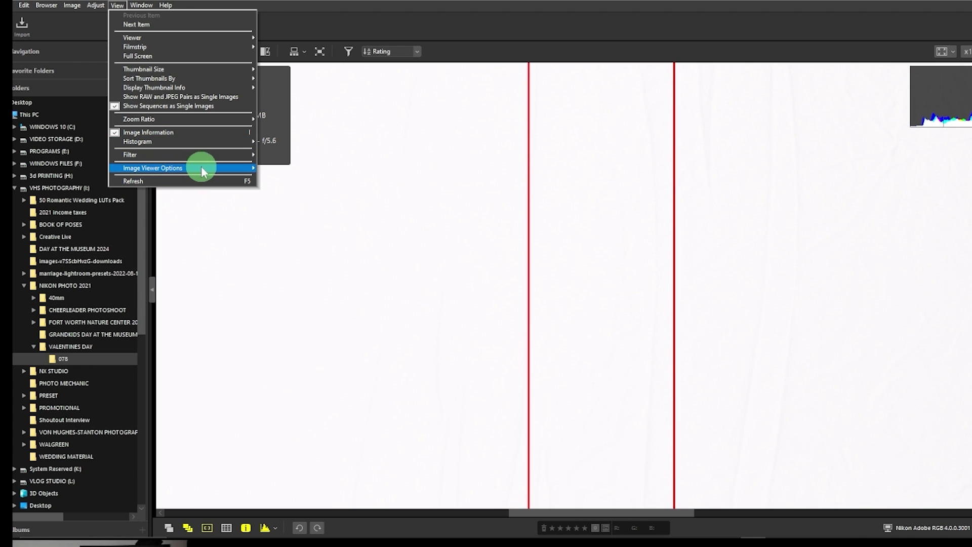
pyautogui.moveTo(201, 168)
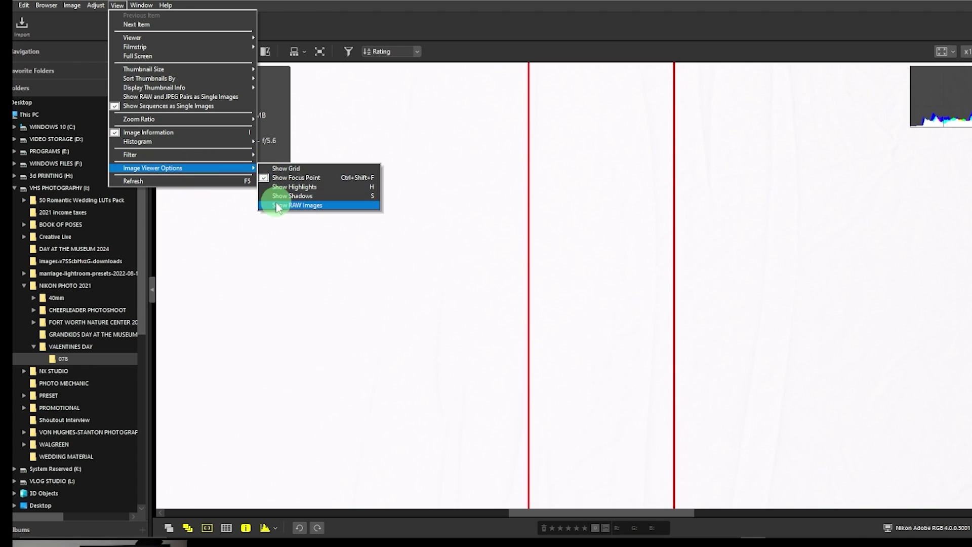
pyautogui.click(146, 6)
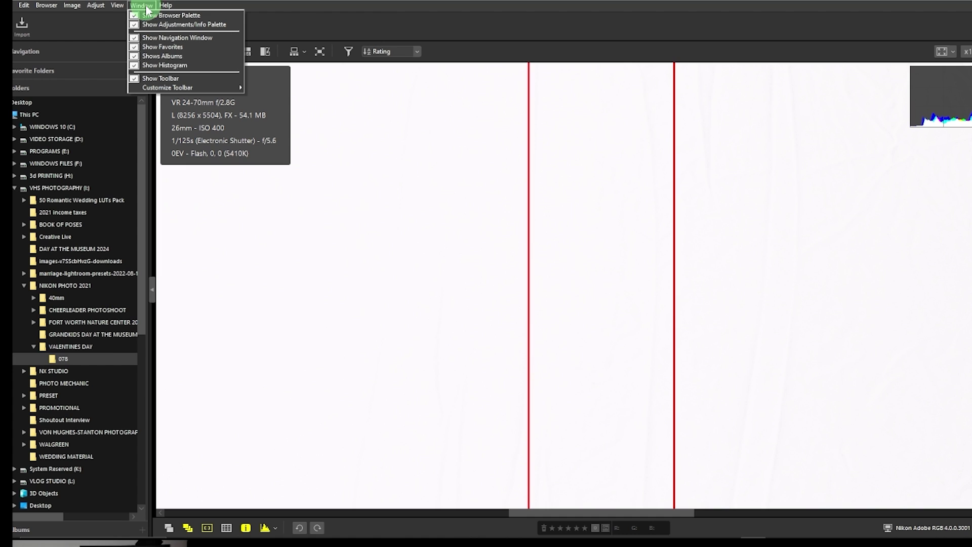
pyautogui.click(235, 23)
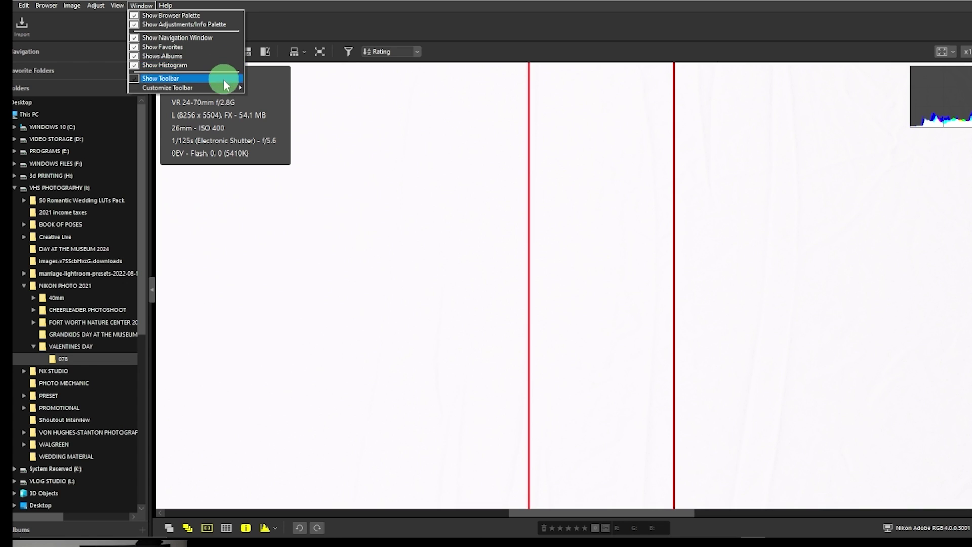
# Step: Check the help commands and open the NX Studio Help site in the browser
pyautogui.moveTo(172, 6)
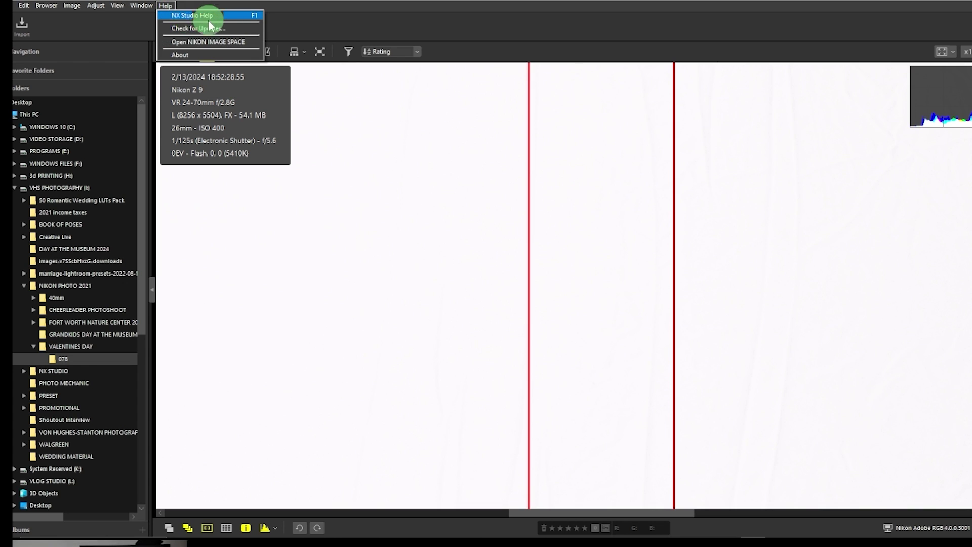
pyautogui.click(231, 55)
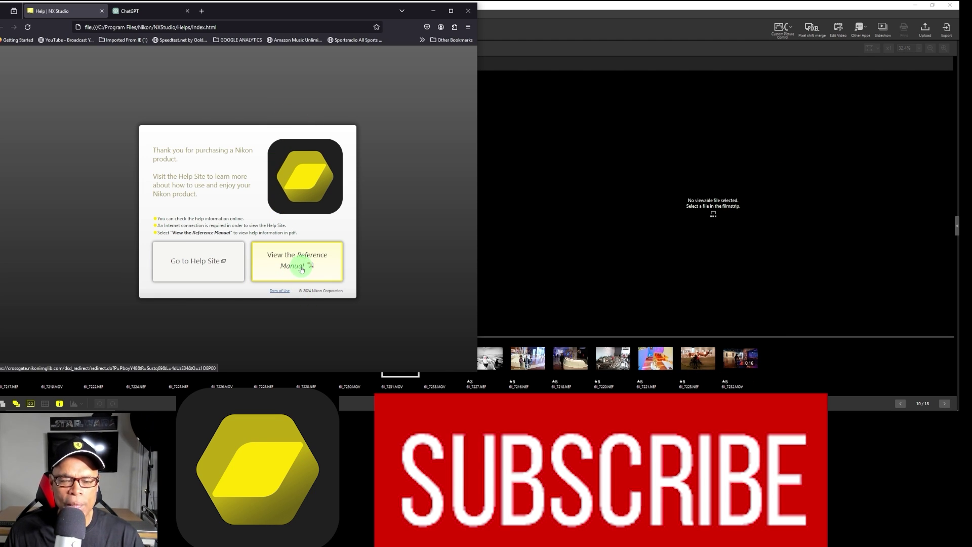
pyautogui.click(215, 257)
# Step: Examine the Help site's table of contents, from About NX Studio to Menu List, along with its manuals and Digitutor links
pyautogui.scroll(-2, 213, 257)
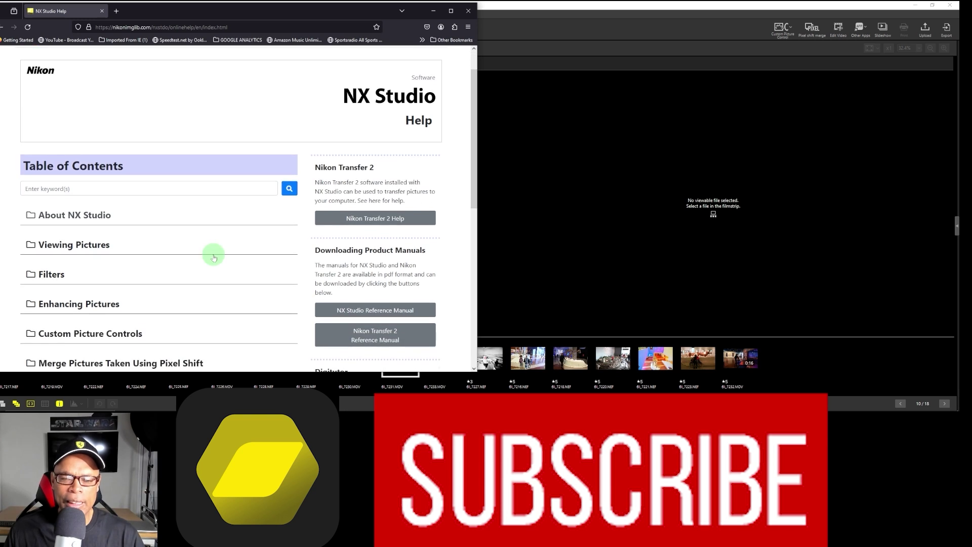
pyautogui.scroll(-4, 213, 257)
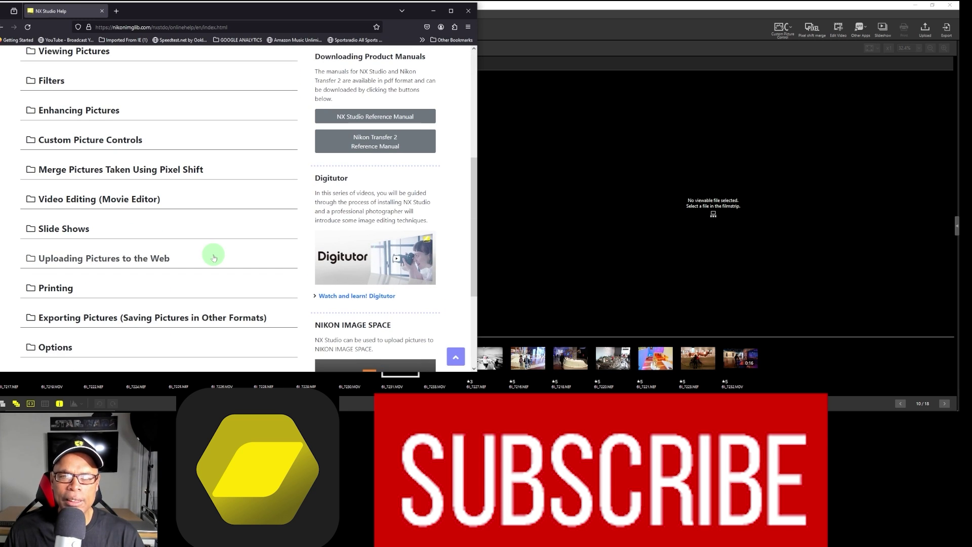
pyautogui.scroll(-1, 213, 257)
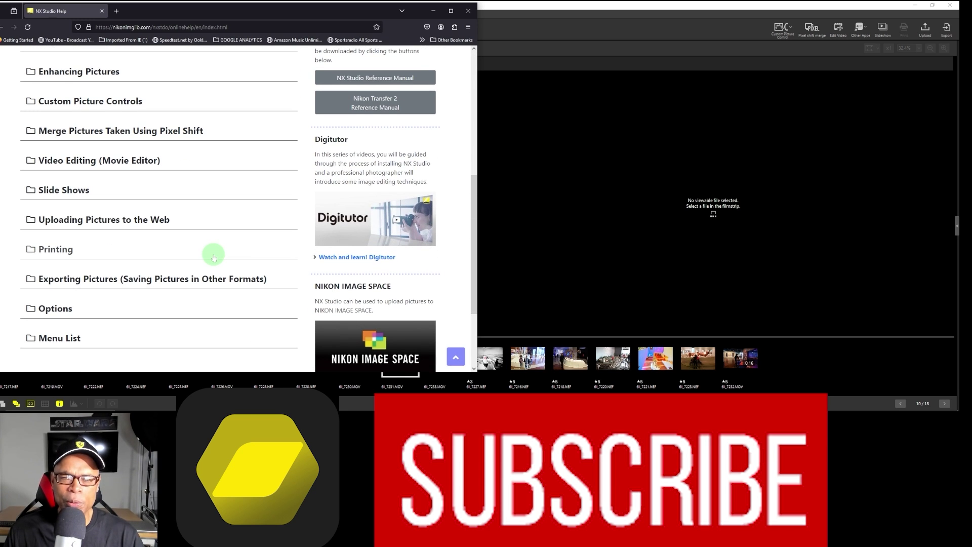
pyautogui.scroll(-1, 214, 257)
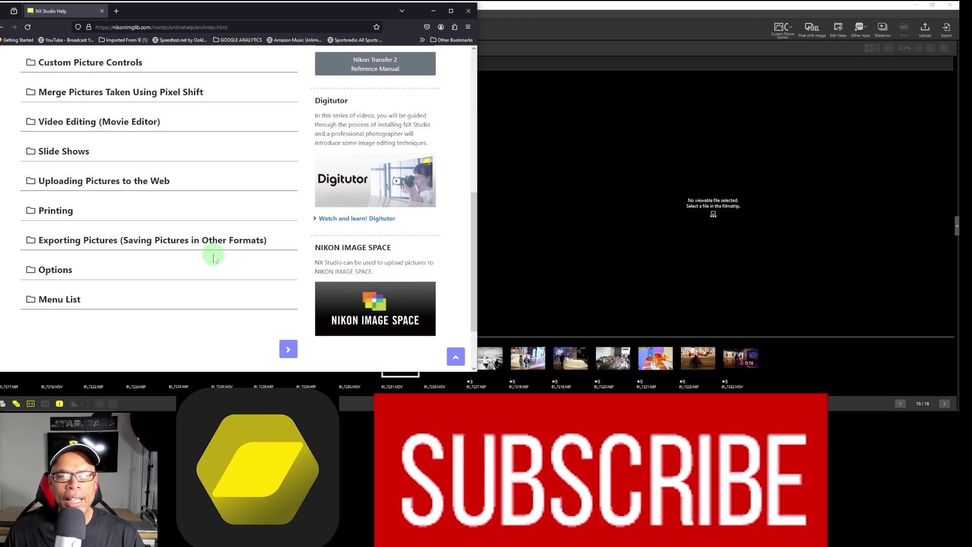
pyautogui.scroll(-1, 214, 258)
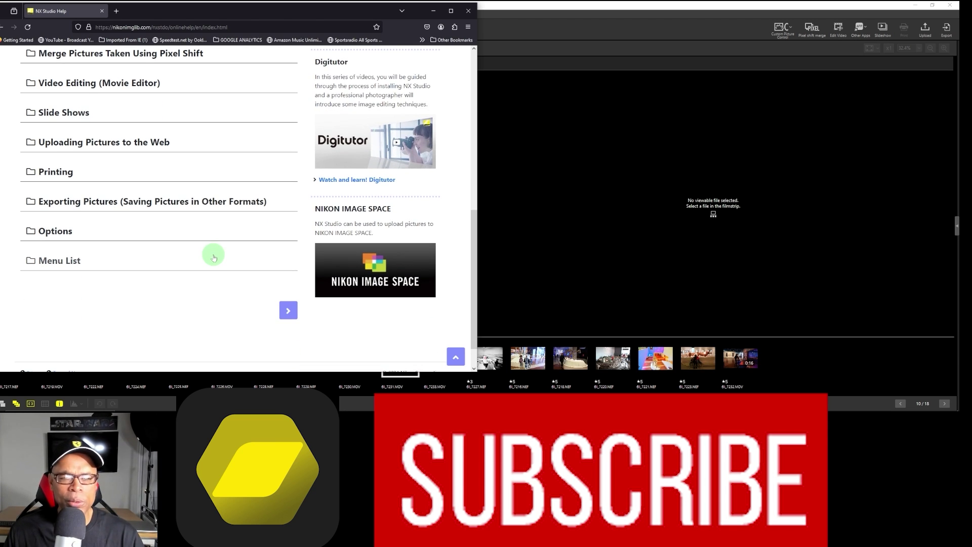
pyautogui.scroll(6, 213, 258)
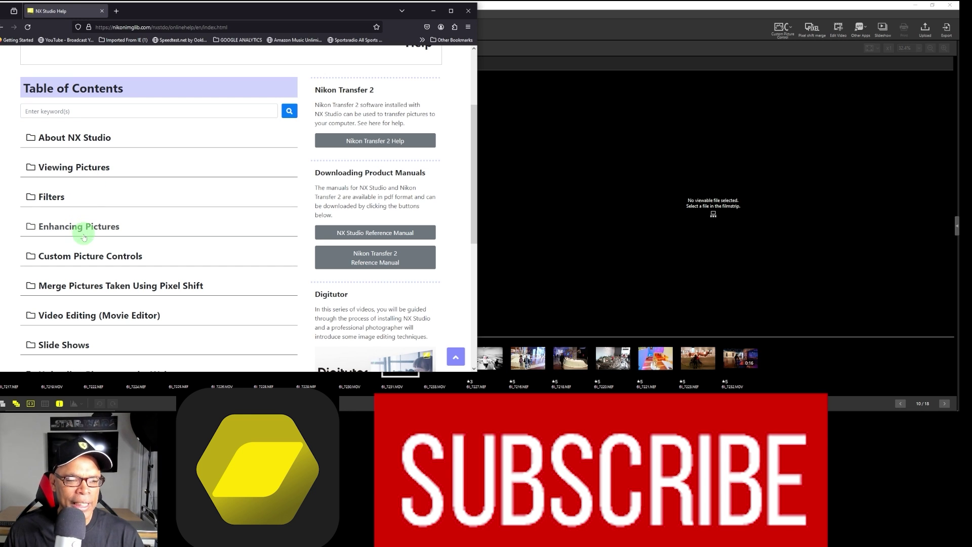
pyautogui.scroll(-3, 88, 259)
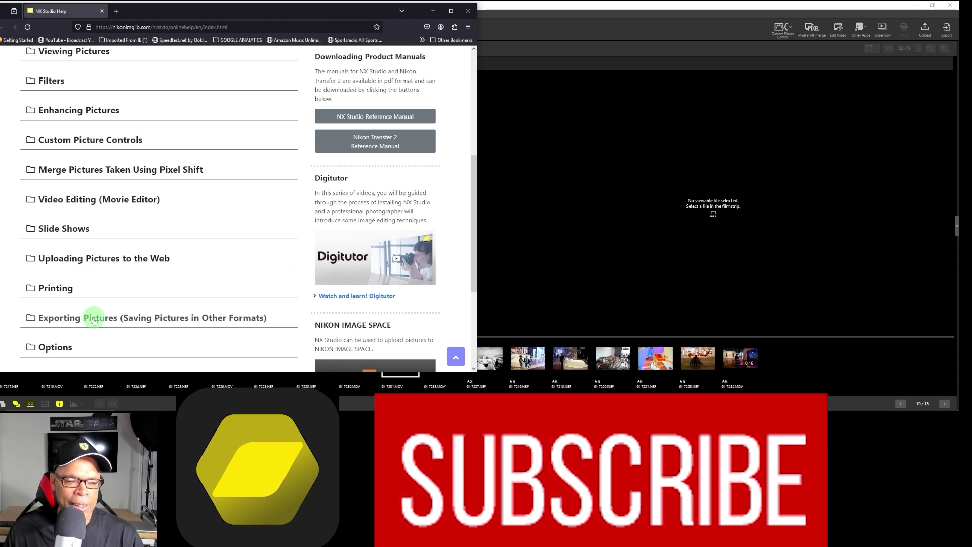
pyautogui.scroll(-4, 94, 347)
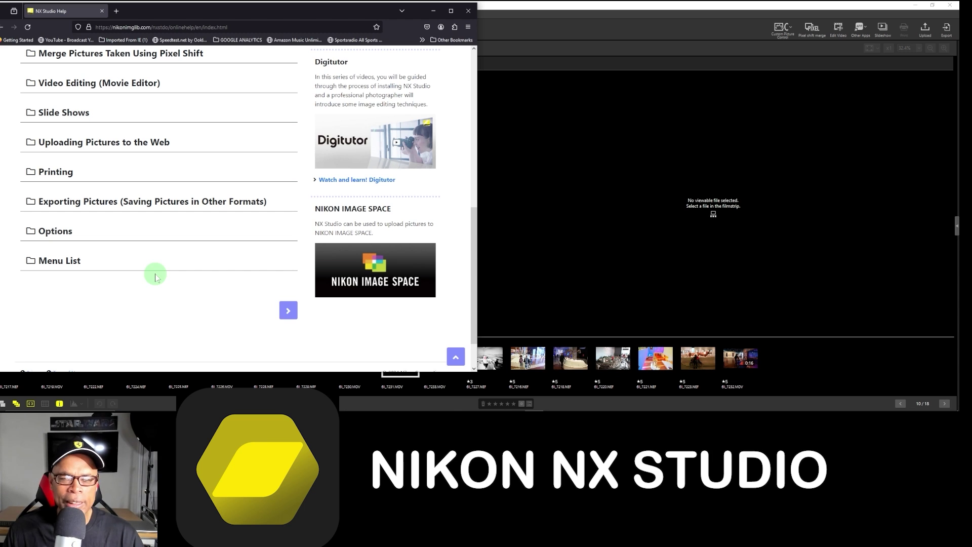
pyautogui.scroll(12, 155, 277)
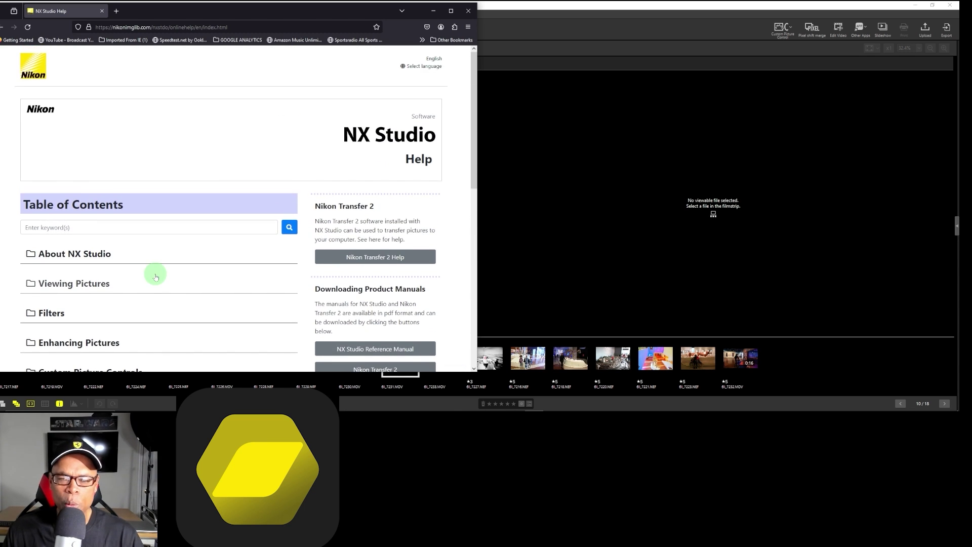
pyautogui.scroll(-2, 155, 277)
pyautogui.scroll(2, 156, 276)
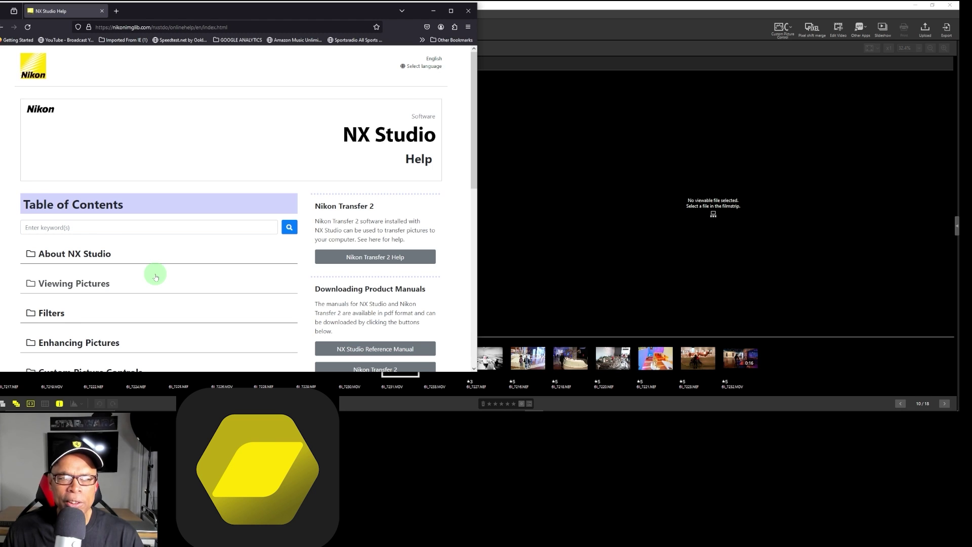
pyautogui.scroll(-1, 155, 276)
pyautogui.scroll(1, 156, 276)
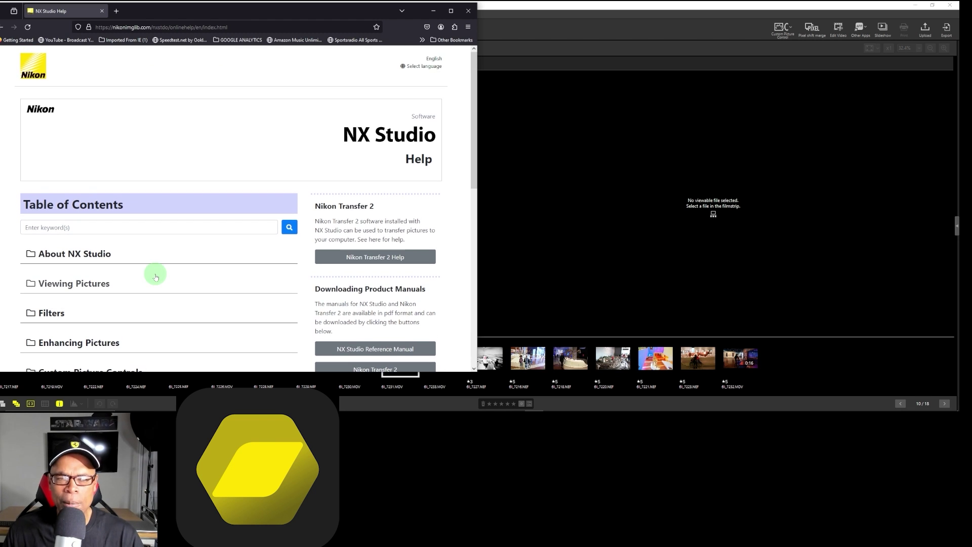
pyautogui.scroll(-1, 155, 276)
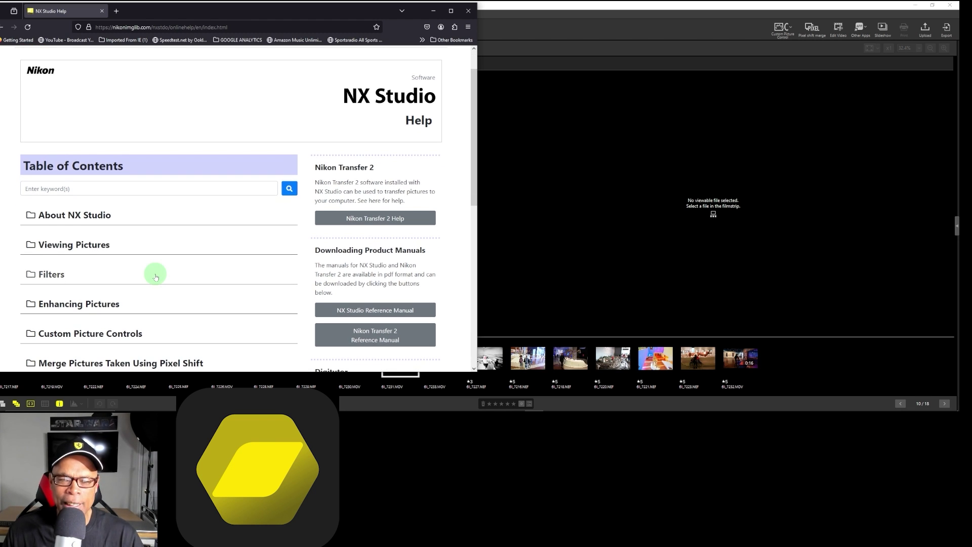
pyautogui.scroll(-1, 155, 277)
pyautogui.scroll(2, 156, 277)
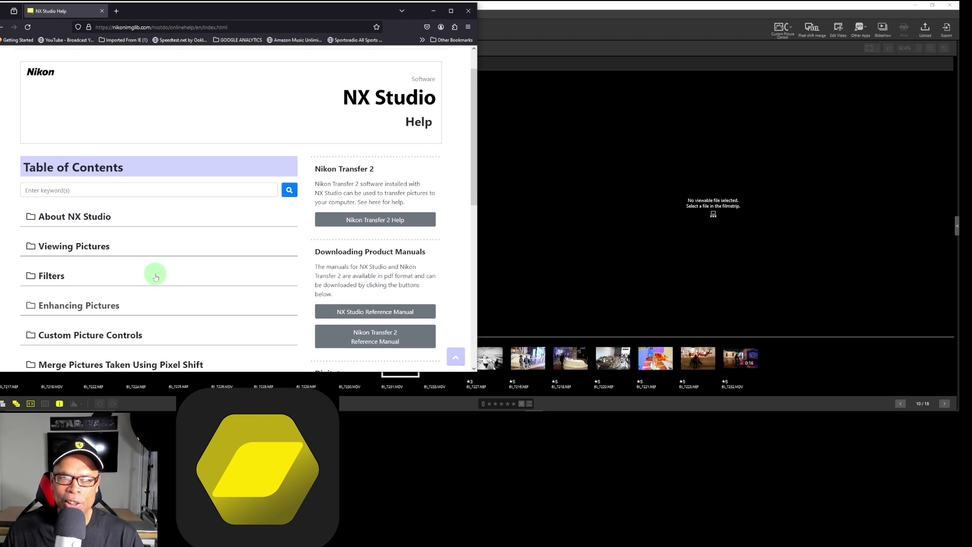